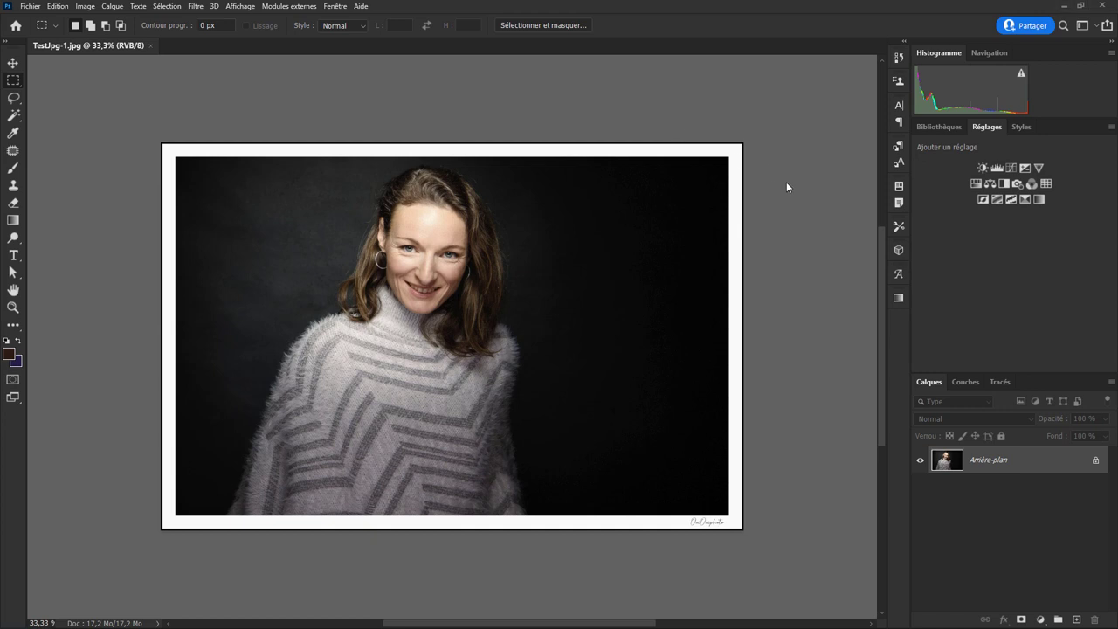
Step: View the TestJpg-1.jpg portrait at 100% actual pixels in Photoshop
key(ctrl+1)
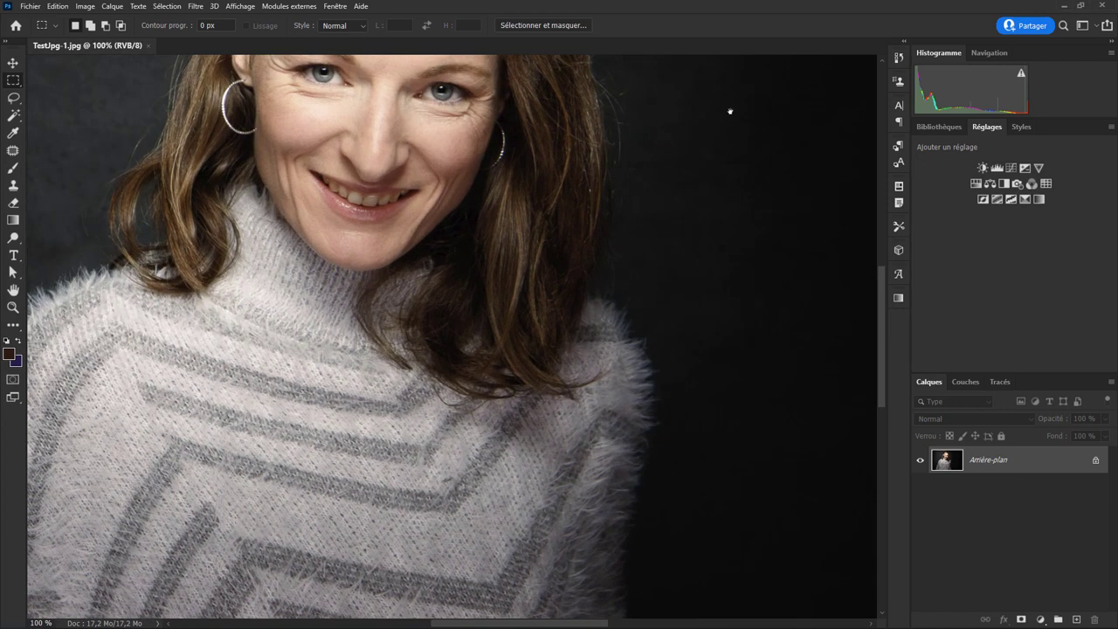
drag(731, 110, 327, 506)
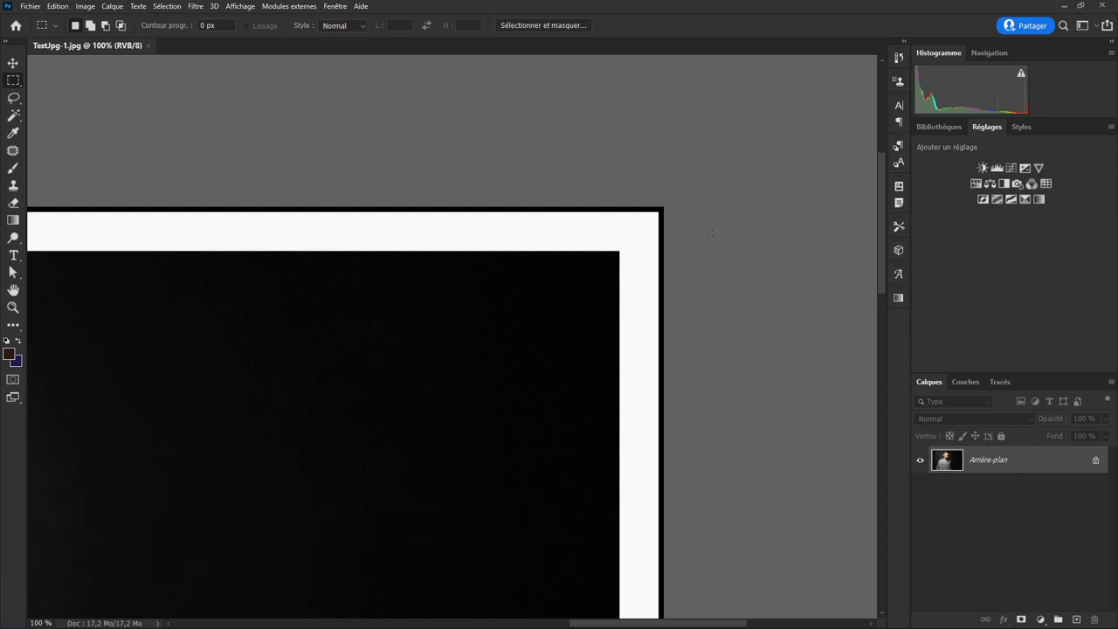
key(ctrl+minus)
key(ctrl+minus)
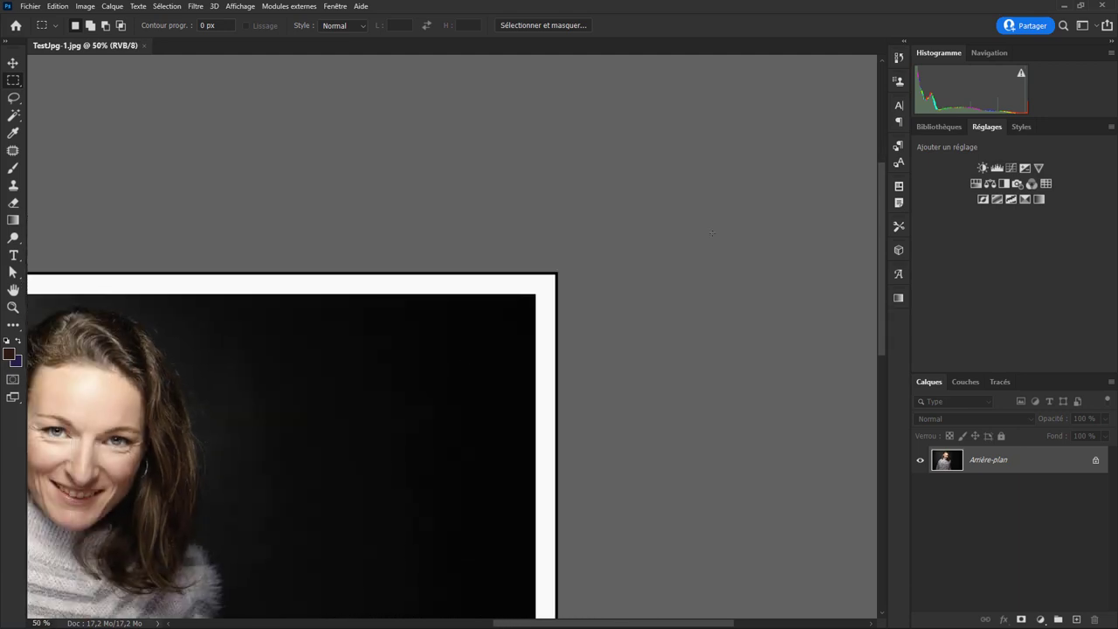
drag(541, 443, 553, 161)
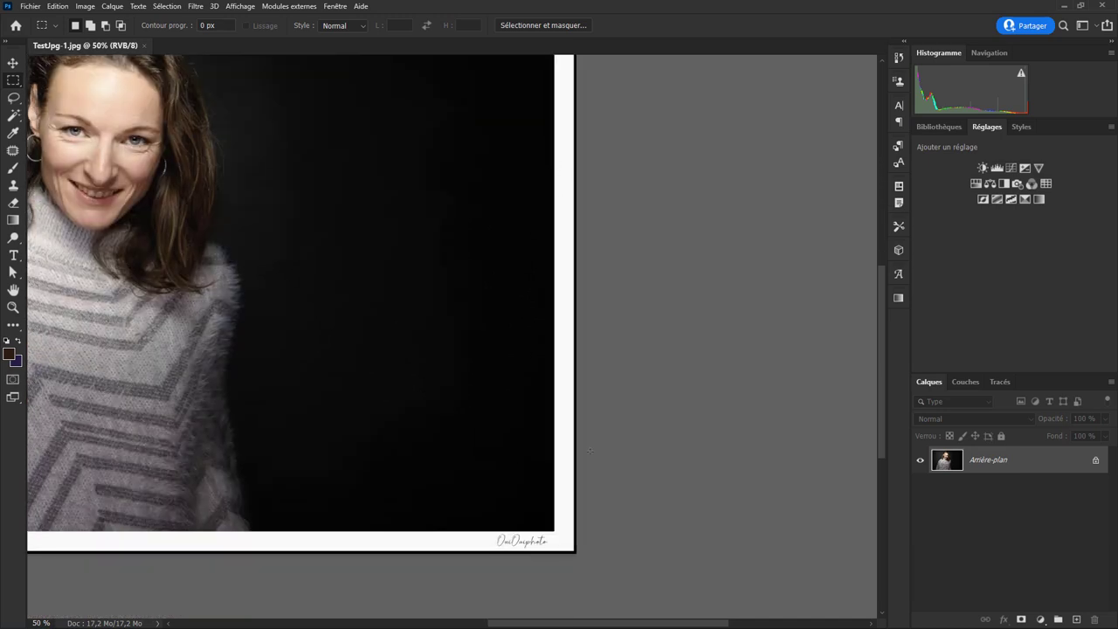
key(ctrl+plus)
key(ctrl+plus)
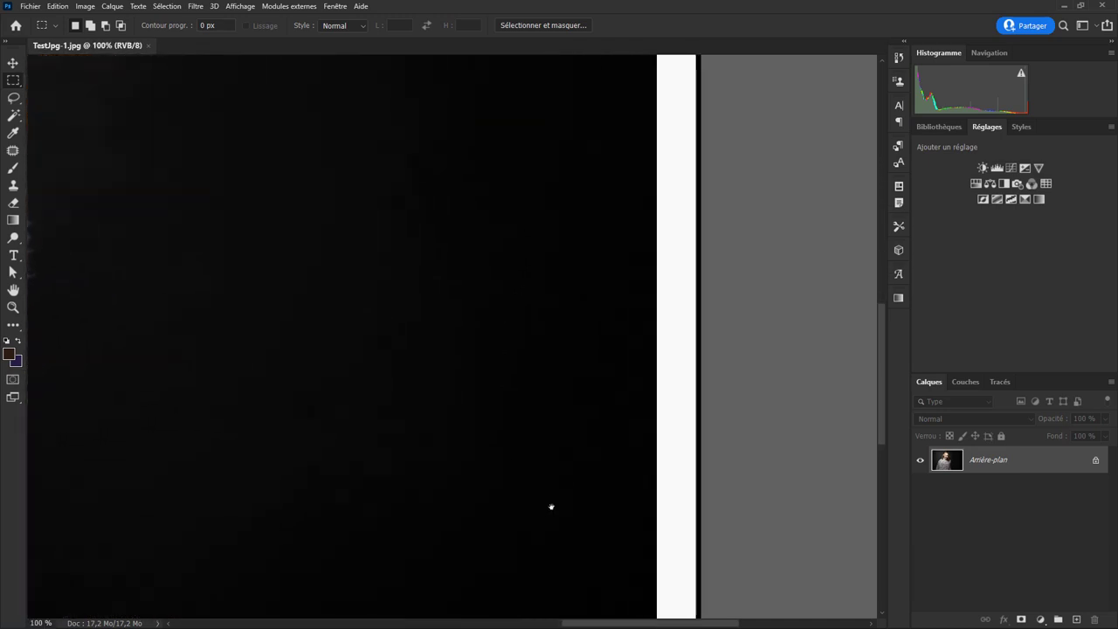
drag(551, 507, 559, 239)
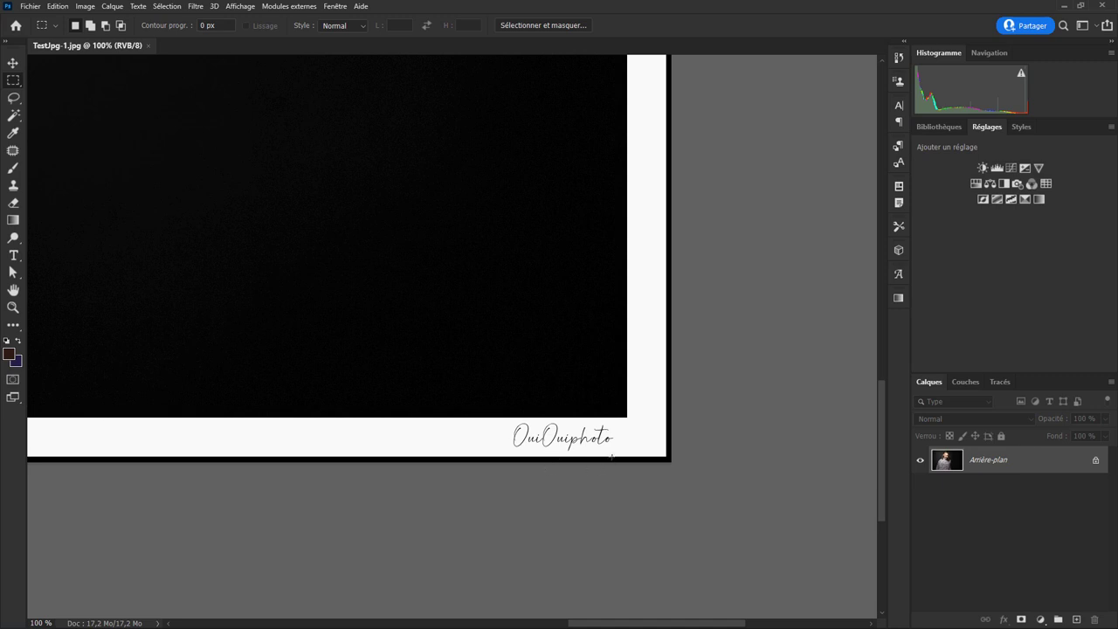
key(ctrl+plus)
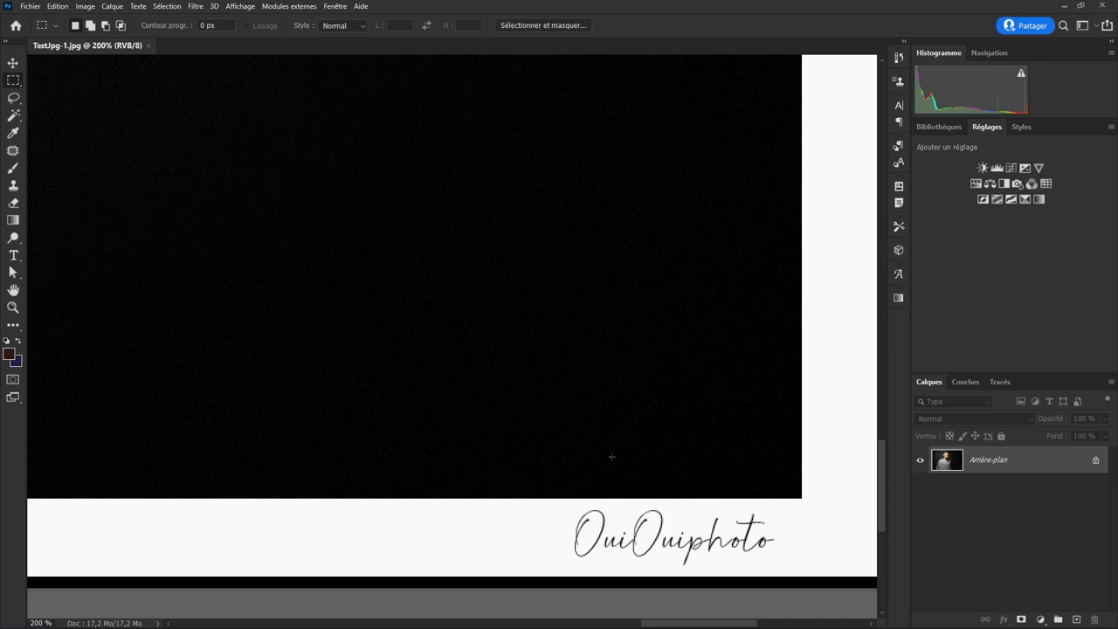
key(ctrl+minus)
key(ctrl+minus)
key(ctrl+minus)
key(ctrl+minus)
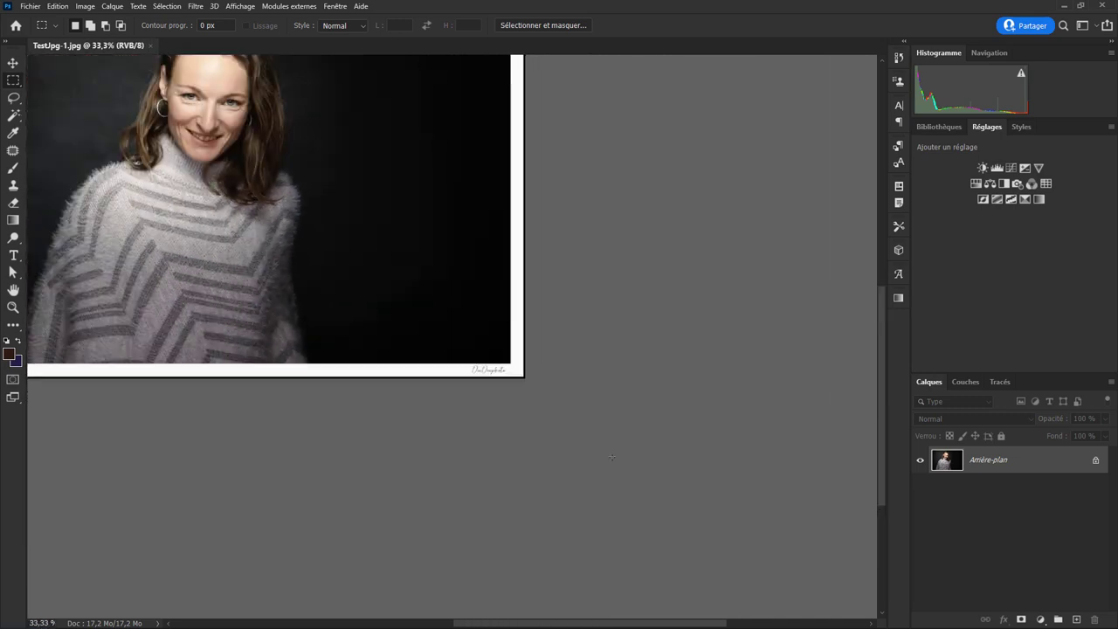
key(ctrl+minus)
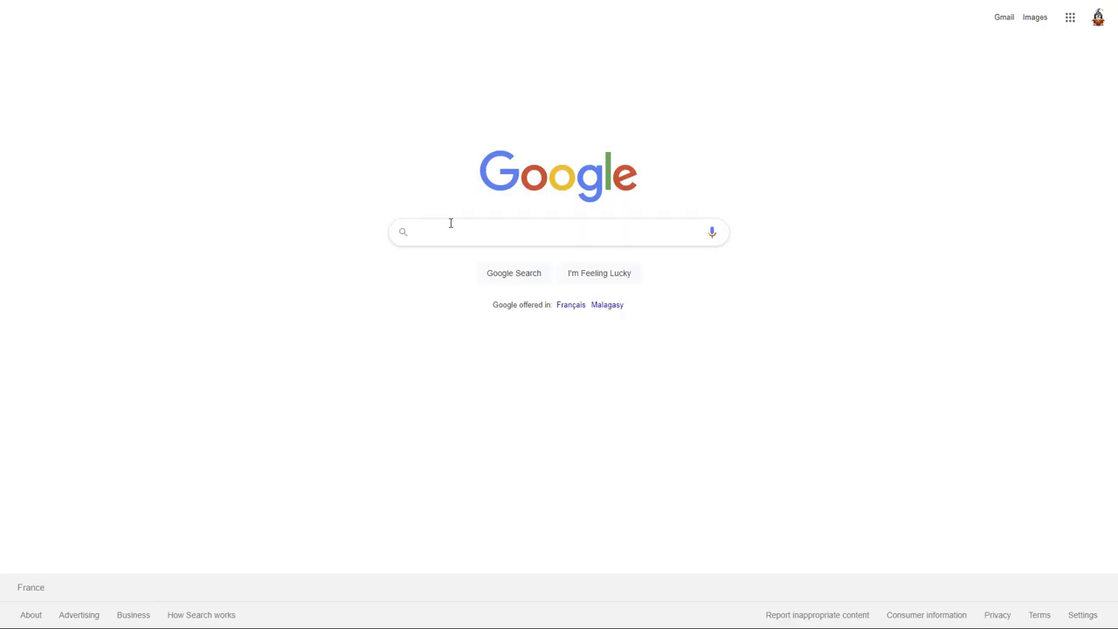
Step: Search Google for 'Southland font' and pick the 'southland font free download' suggestion
click(456, 231)
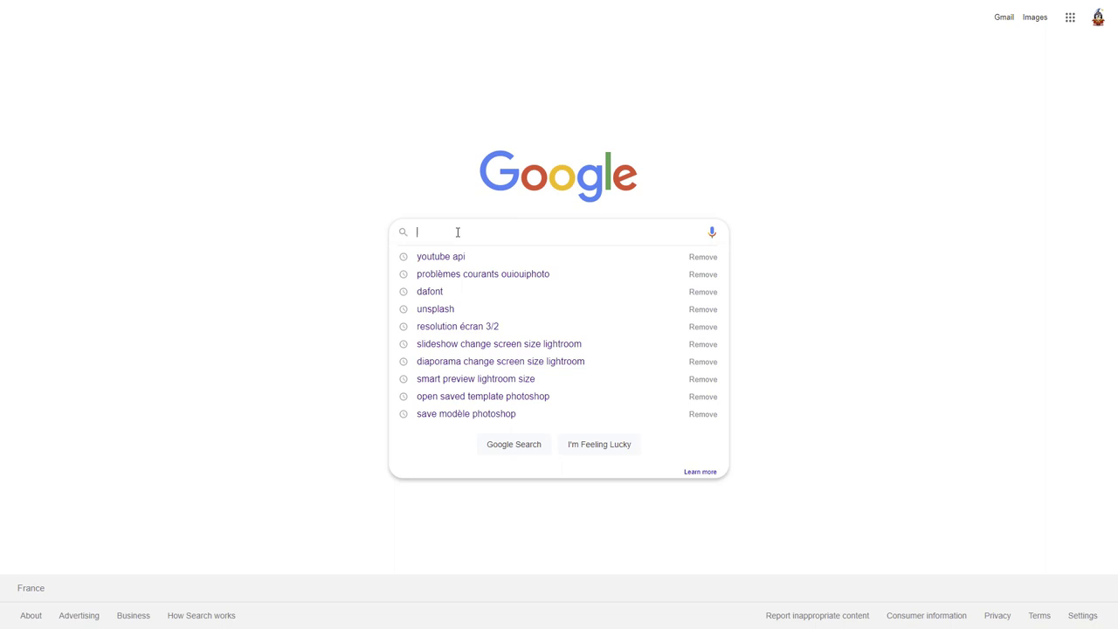
text(Southland f)
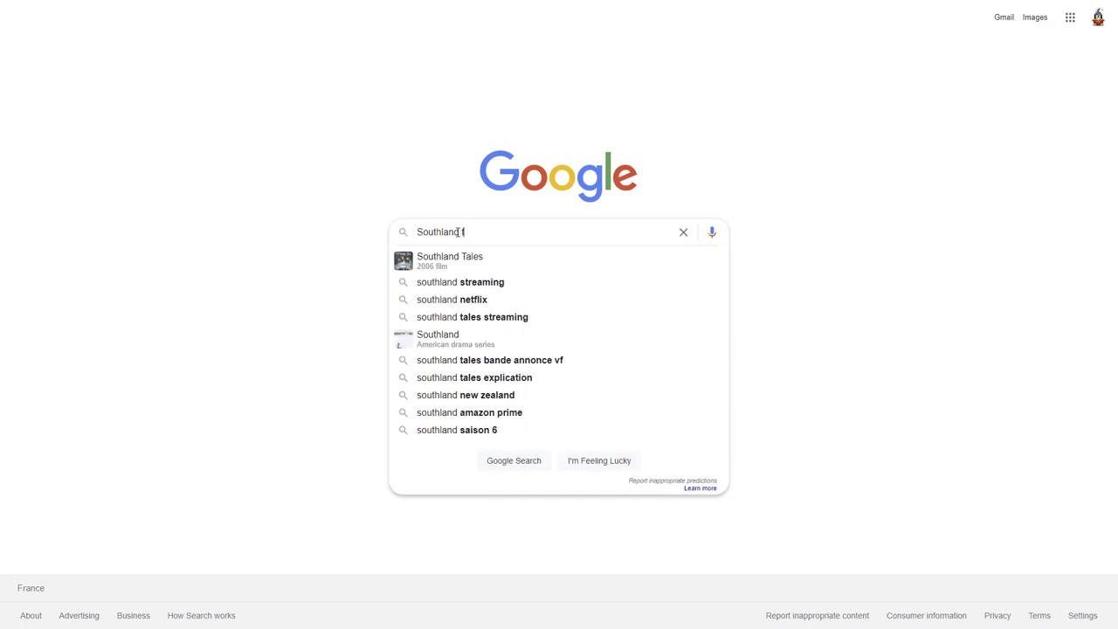
text(ont)
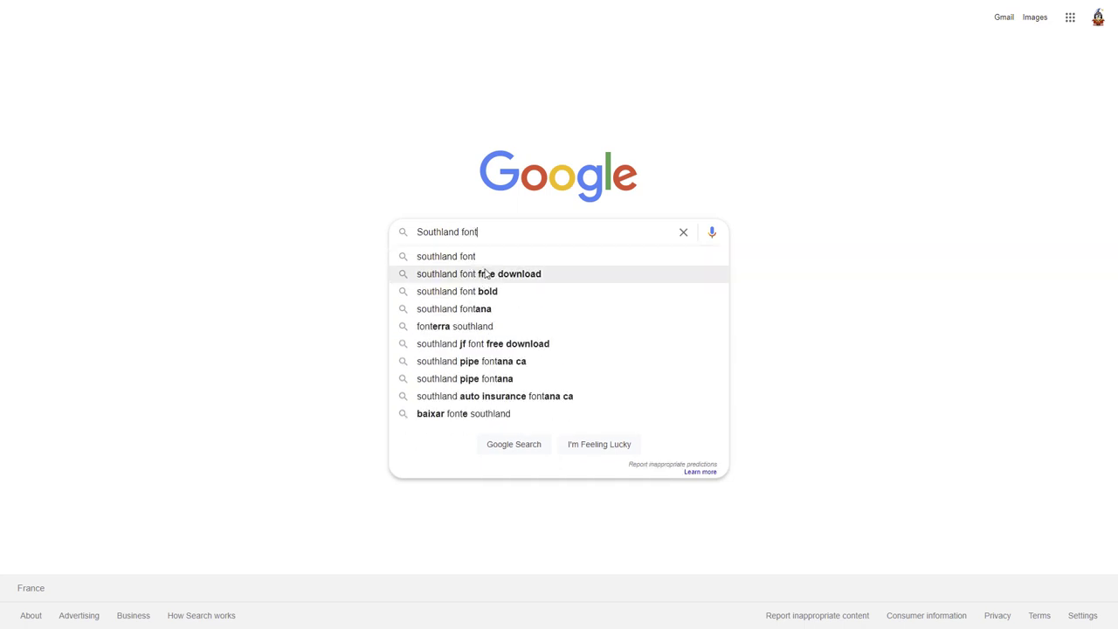
click(485, 274)
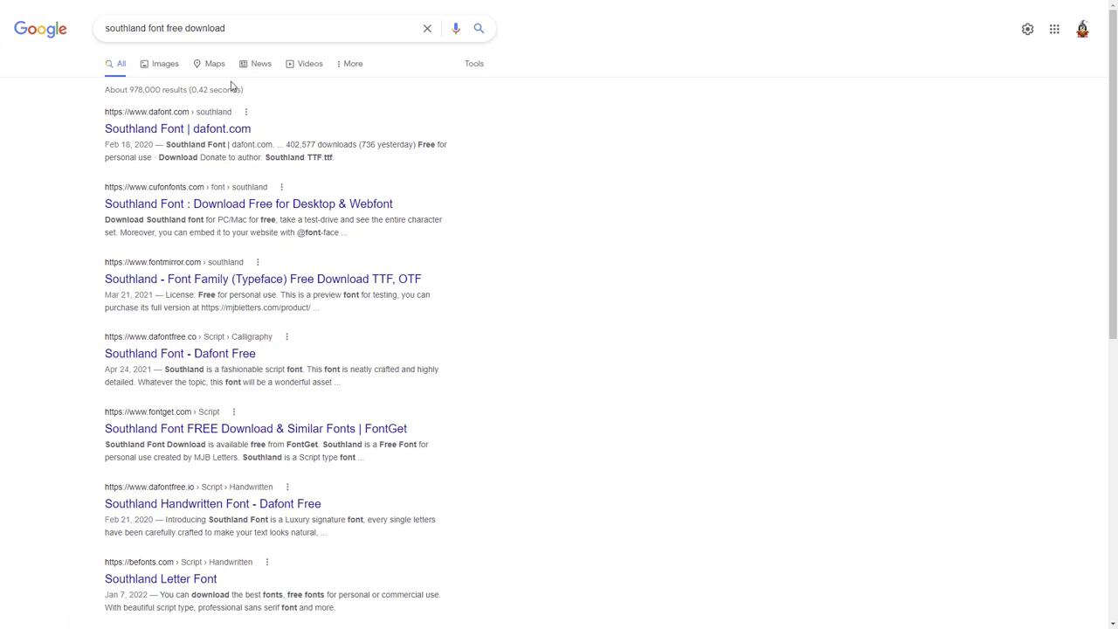
Step: Open the 'Southland Font | dafont.com' result page
click(221, 129)
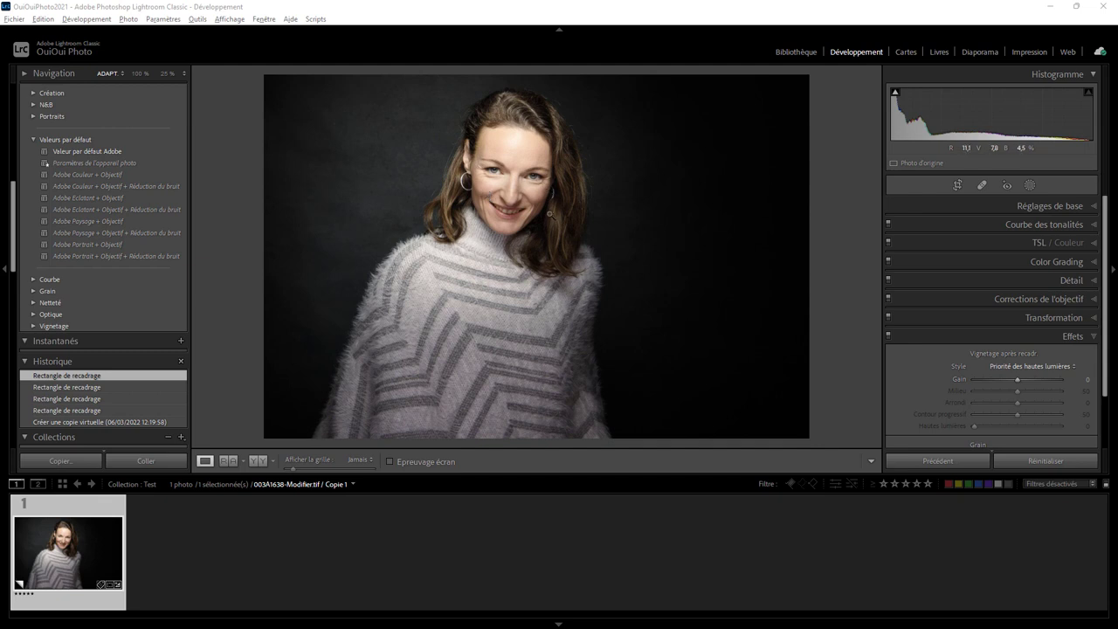
Step: Check the portrait's 2 x 3 crop ratio, then switch to the print layout
click(957, 185)
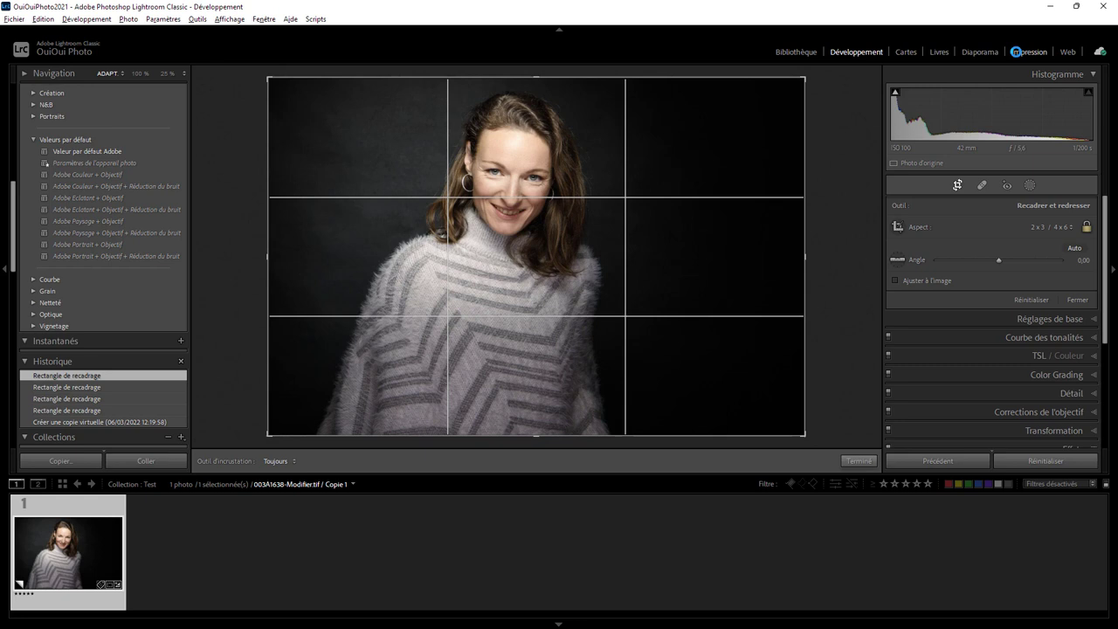
click(1015, 52)
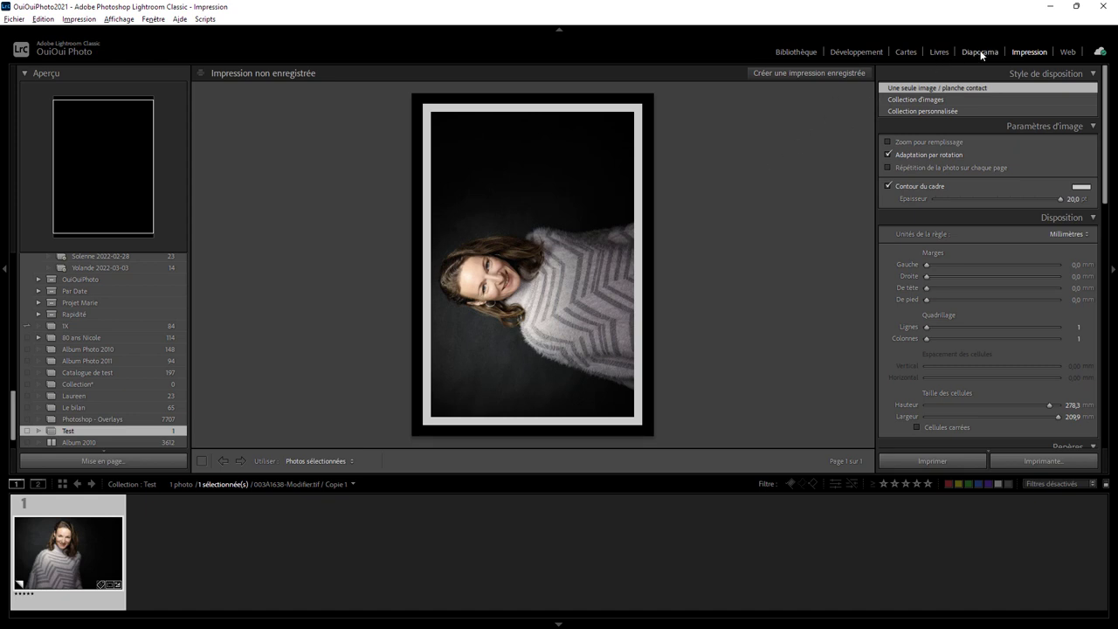
Step: Switch to the Slideshow module, check the Utiliser photo source, and deselect the filmstrip photo
click(979, 52)
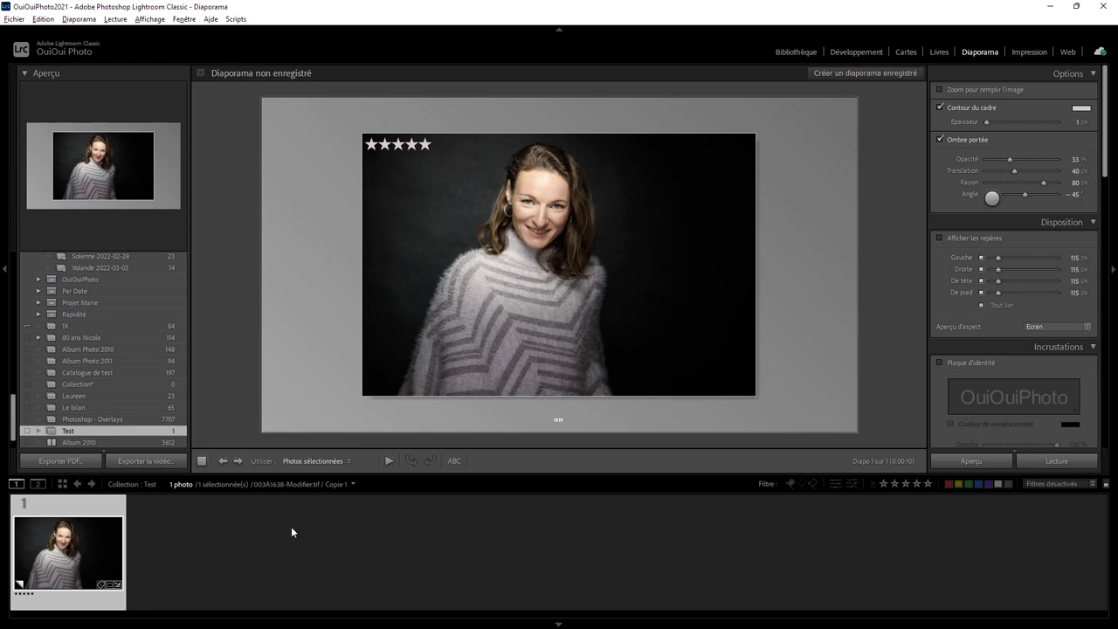
click(318, 463)
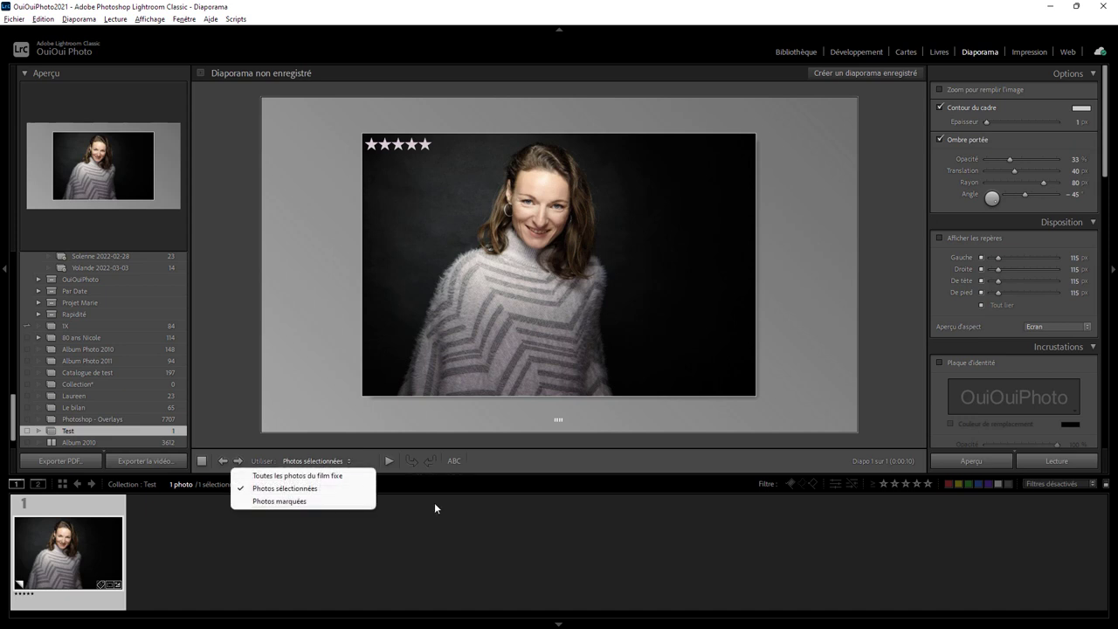
click(485, 525)
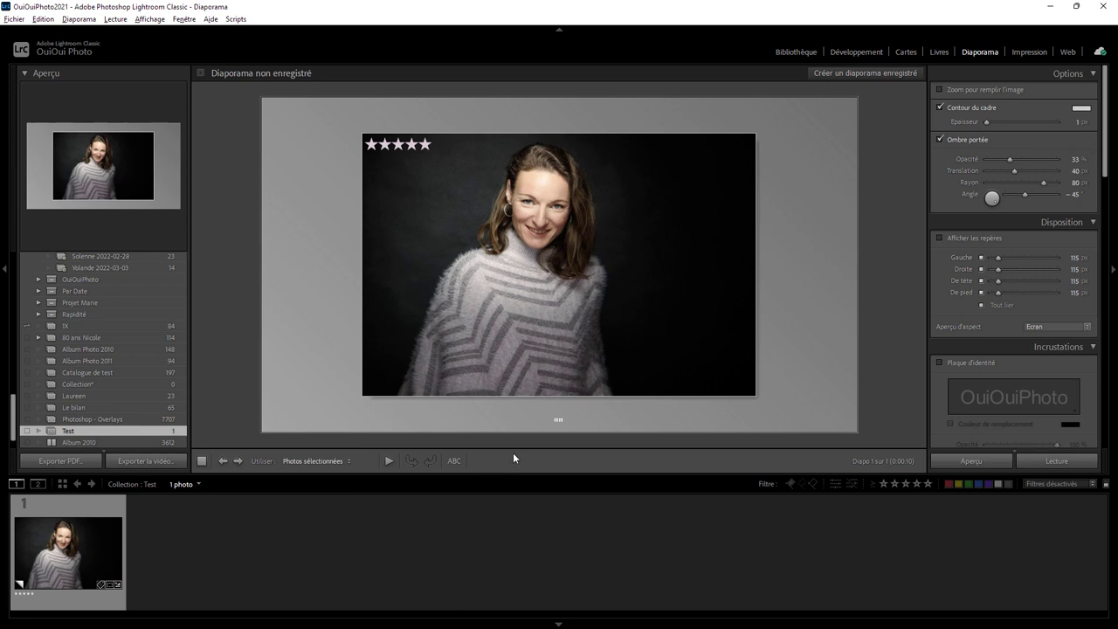
drag(12, 407, 6, 267)
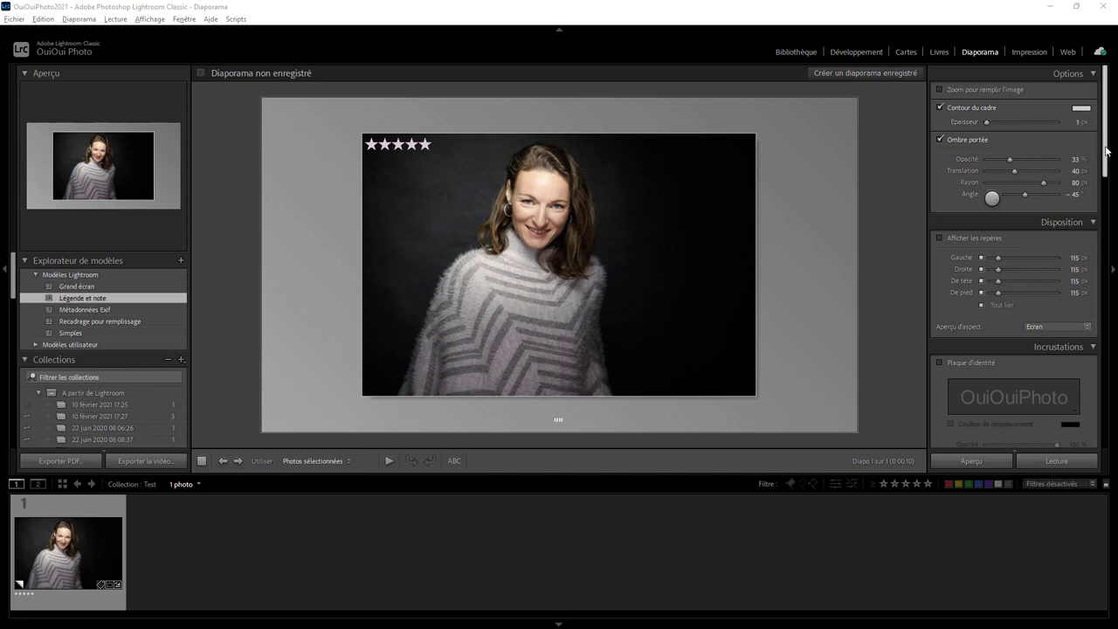
Step: Hide the star rating overlay on the slide
drag(1106, 139, 1108, 232)
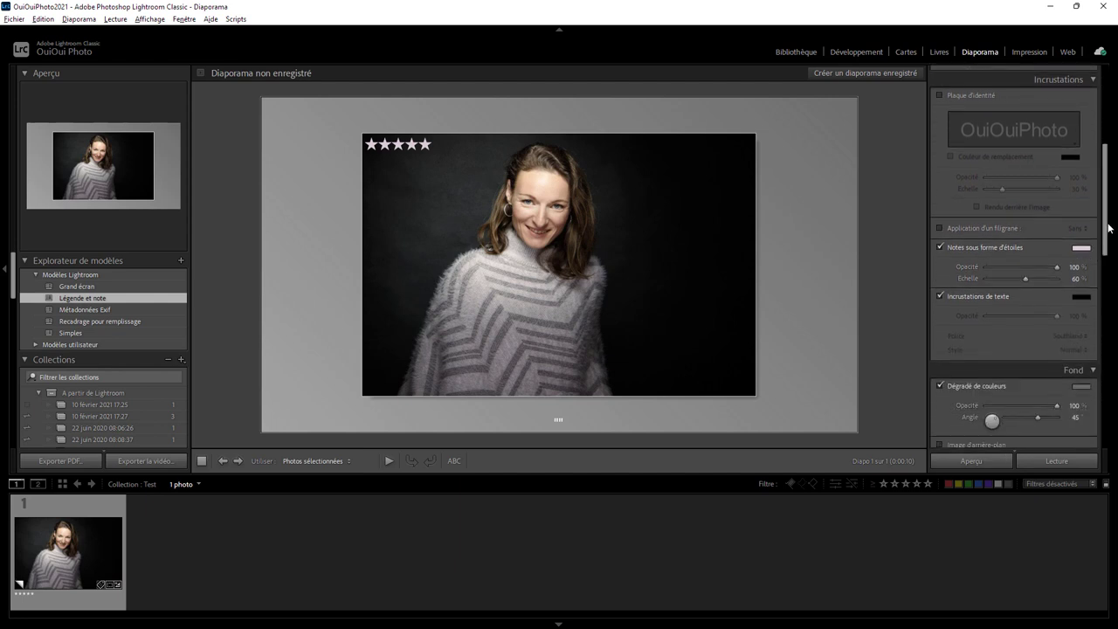
click(953, 246)
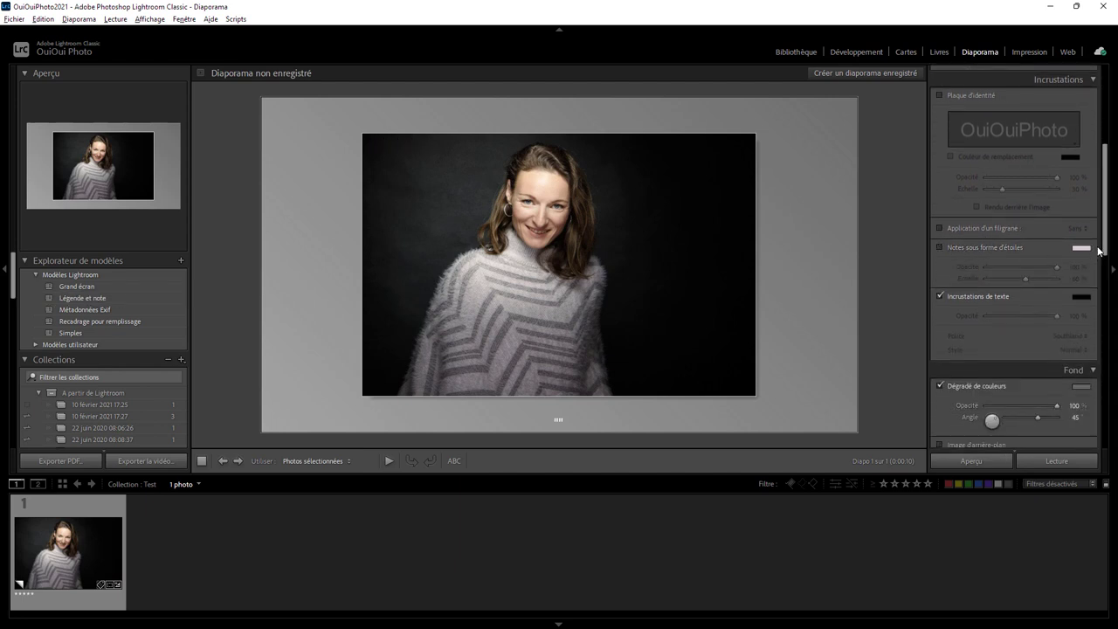
drag(1105, 249, 1105, 275)
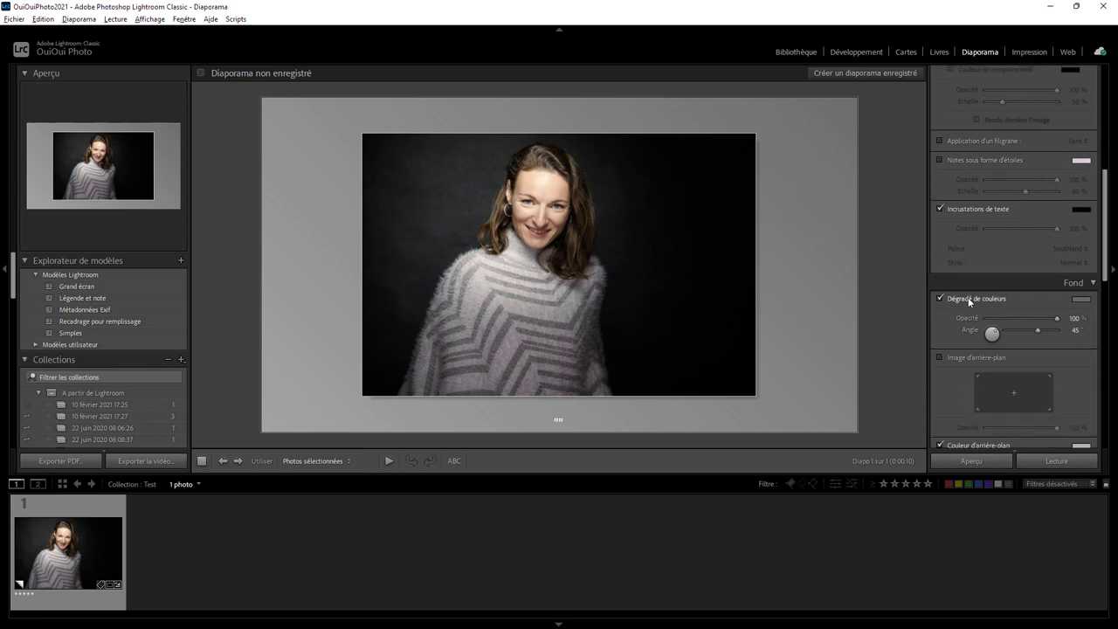
Step: Give the slide a solid black background without gradient and a 20 px photo frame border
click(968, 302)
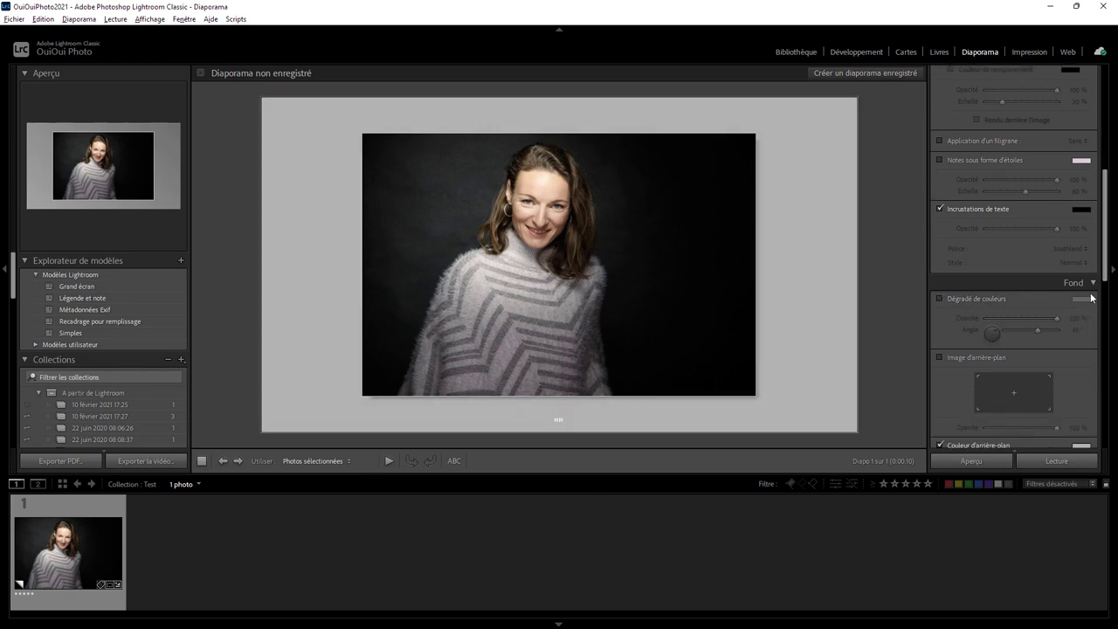
drag(1105, 280, 1101, 311)
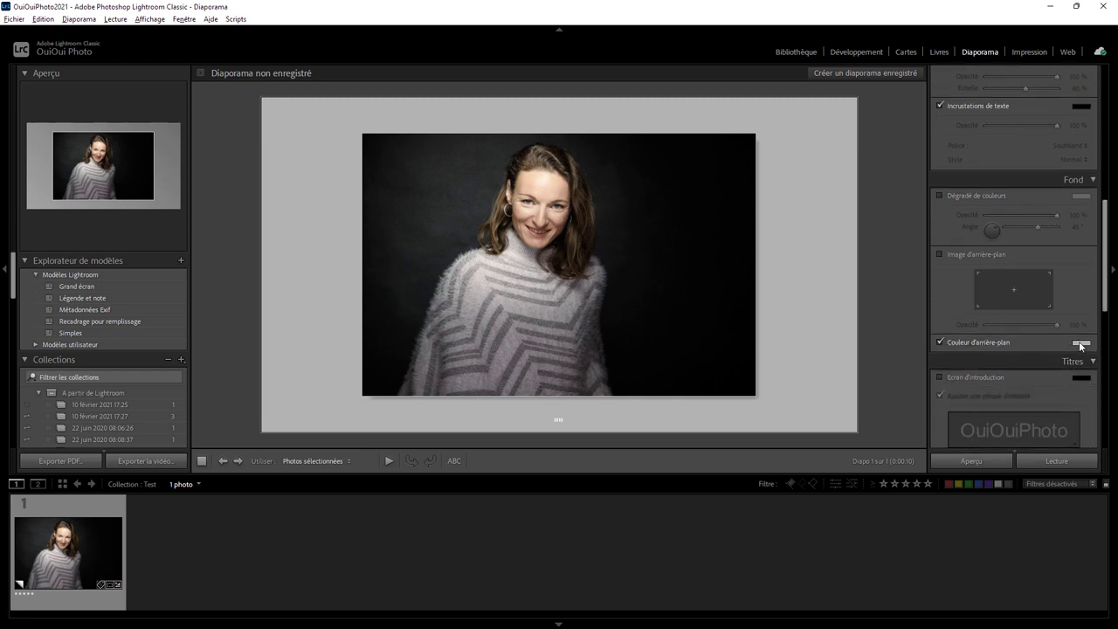
click(1081, 342)
click(955, 327)
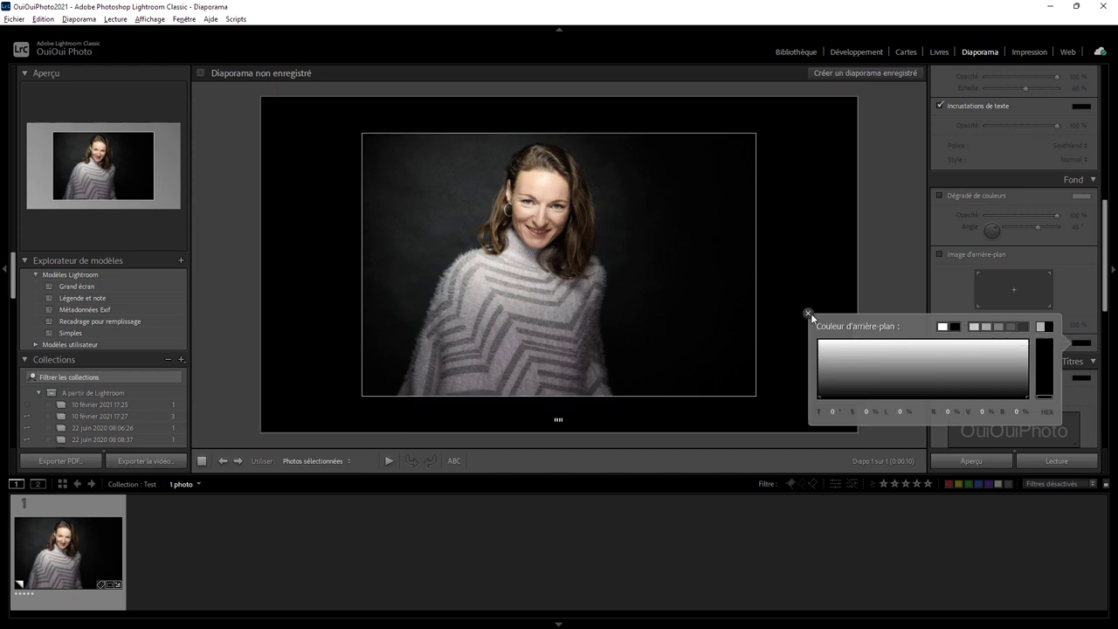
click(808, 313)
drag(1107, 300, 1109, 129)
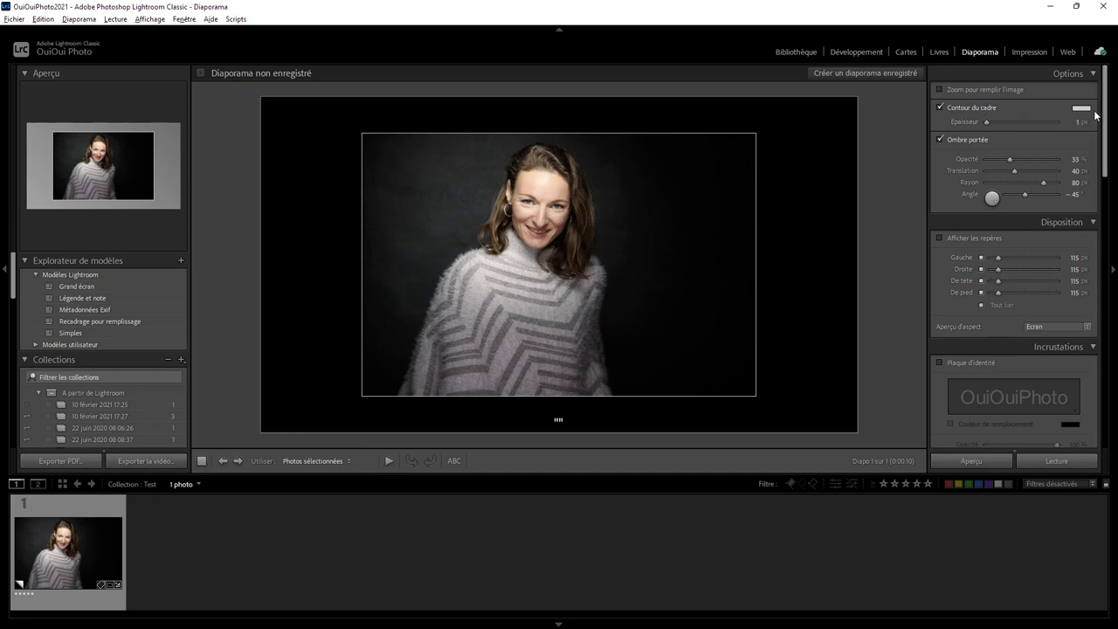
drag(984, 117, 1084, 119)
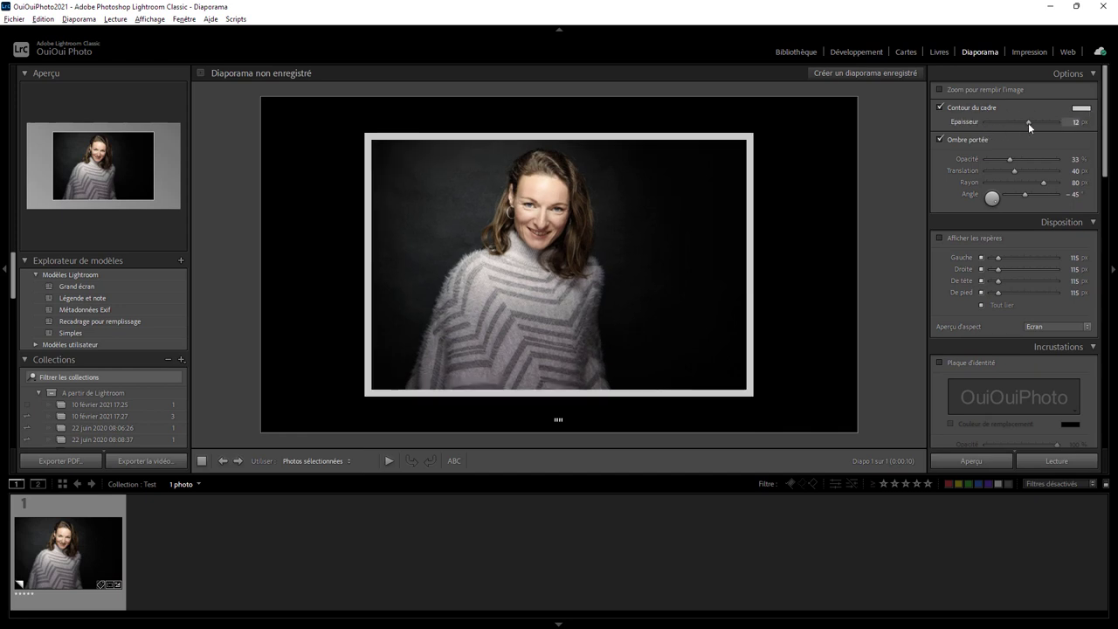
Step: Set the Contour du cadre colour to 100% white and enable Tout lier for the margins
click(1081, 108)
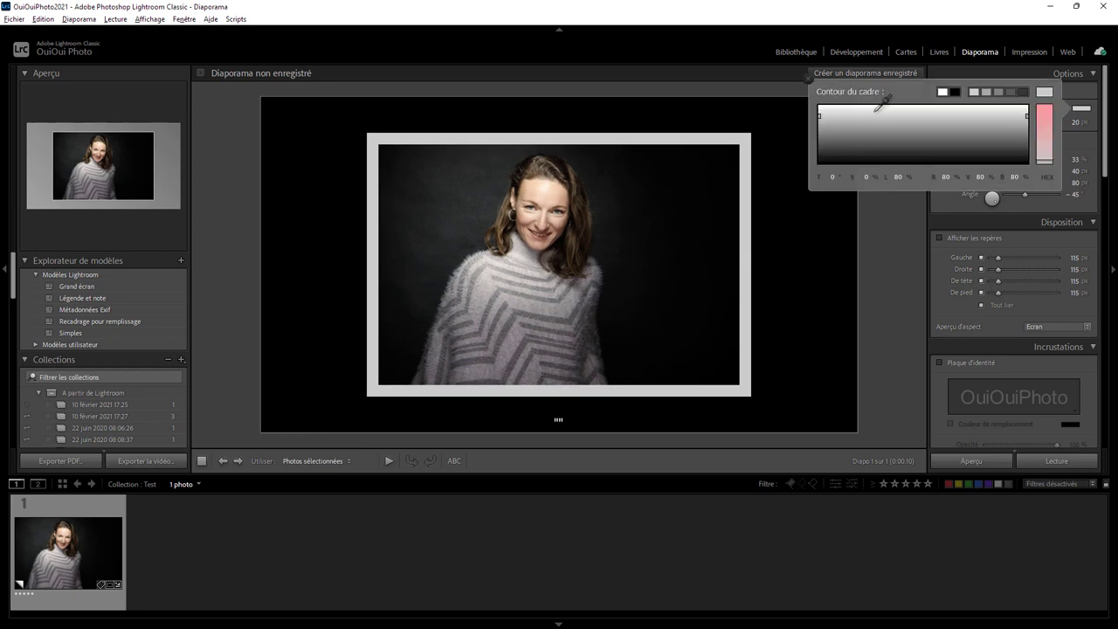
drag(806, 107, 814, 97)
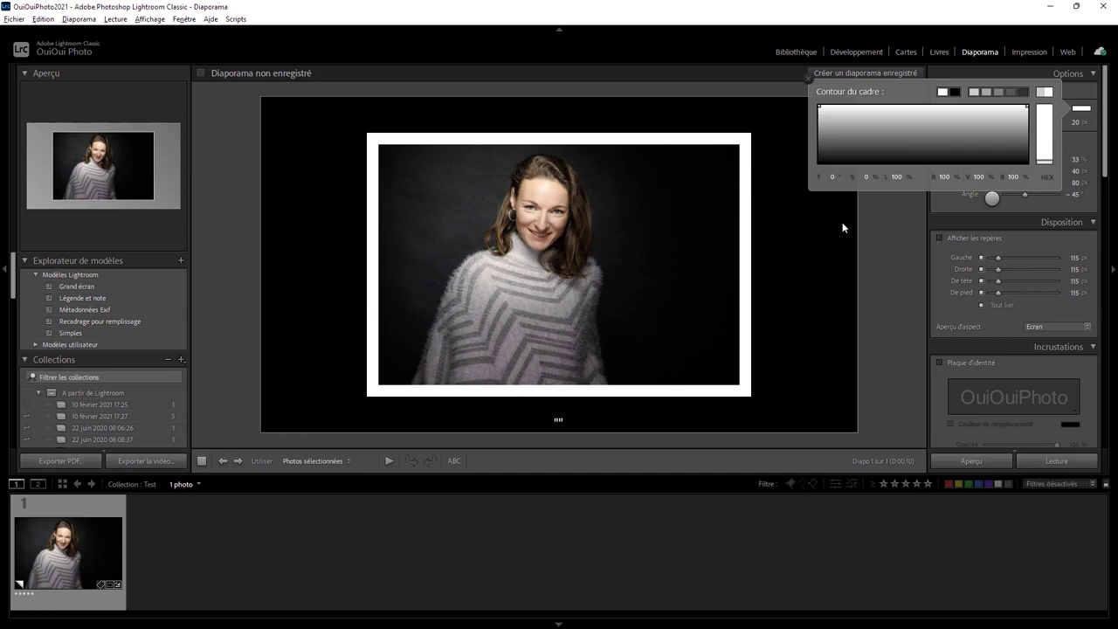
click(997, 304)
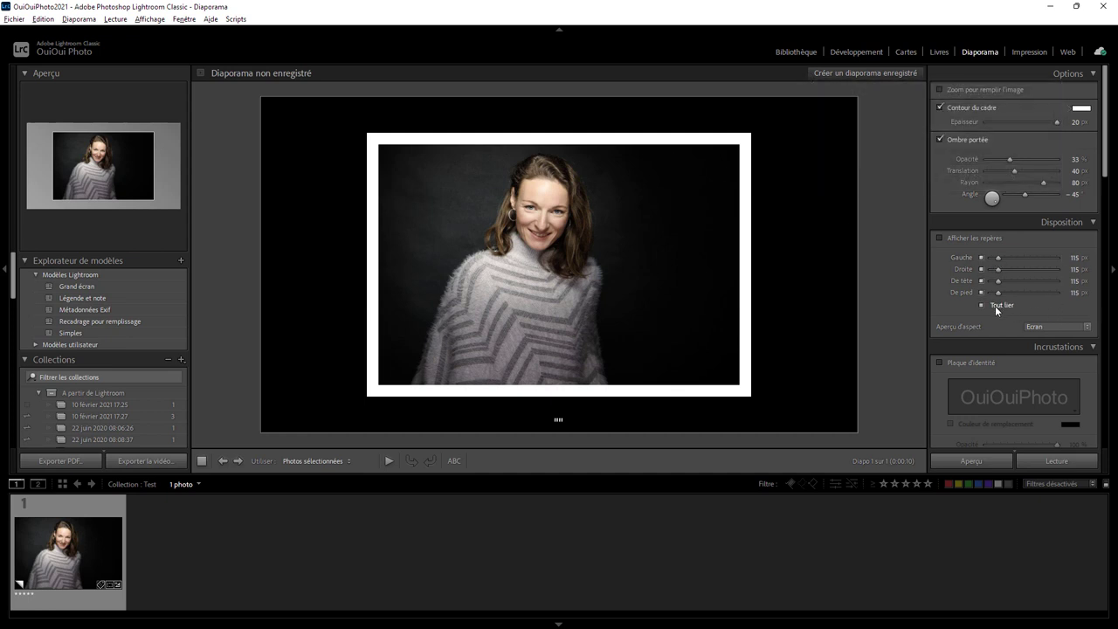
click(994, 305)
Step: Set the linked Gauche margin to 10 px and preview the slide at 4:3 aspect
drag(999, 260, 991, 262)
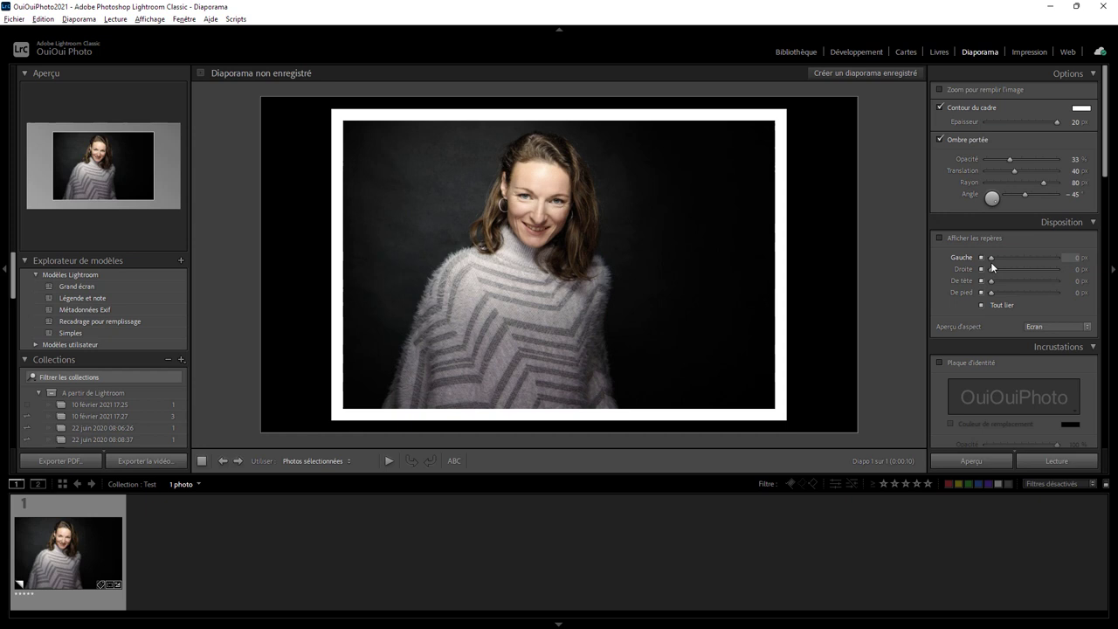
double_click(992, 262)
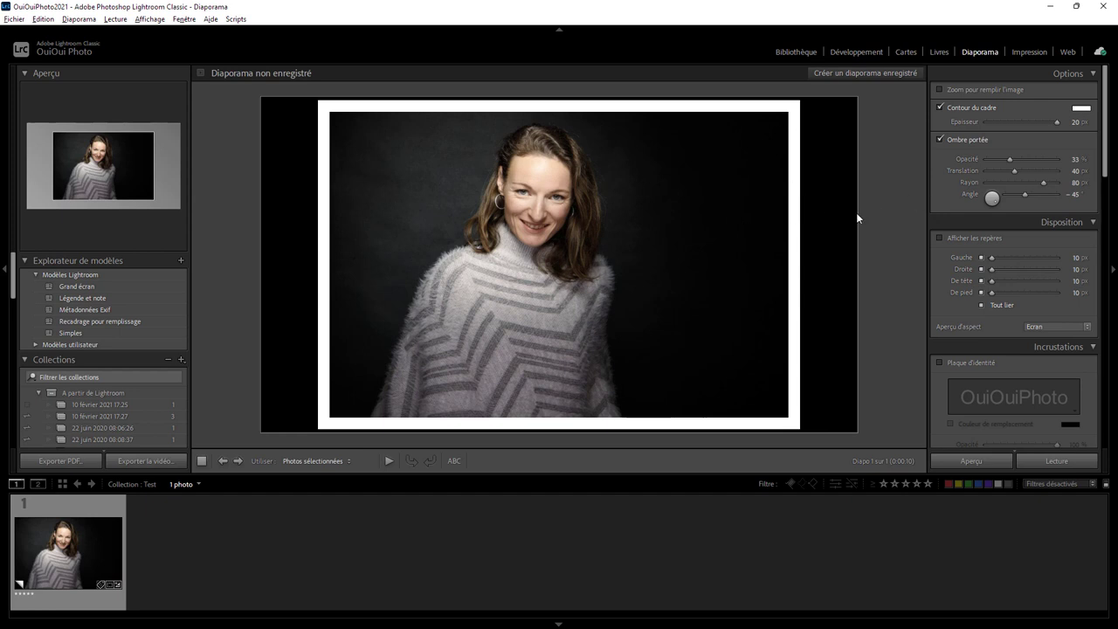
click(1037, 328)
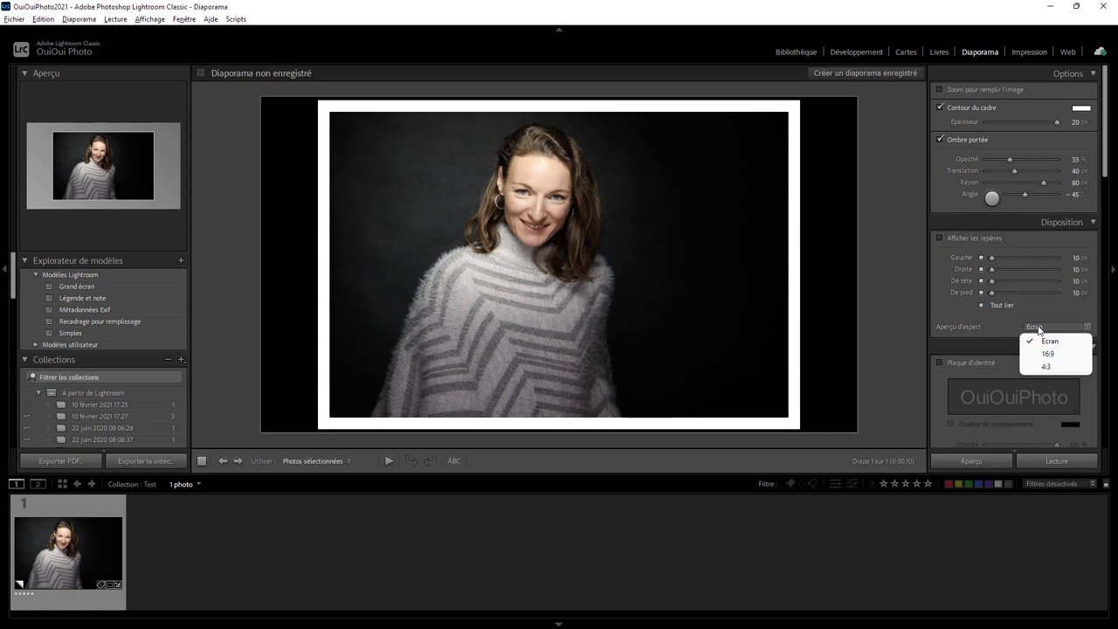
click(1047, 354)
click(1043, 326)
click(1041, 365)
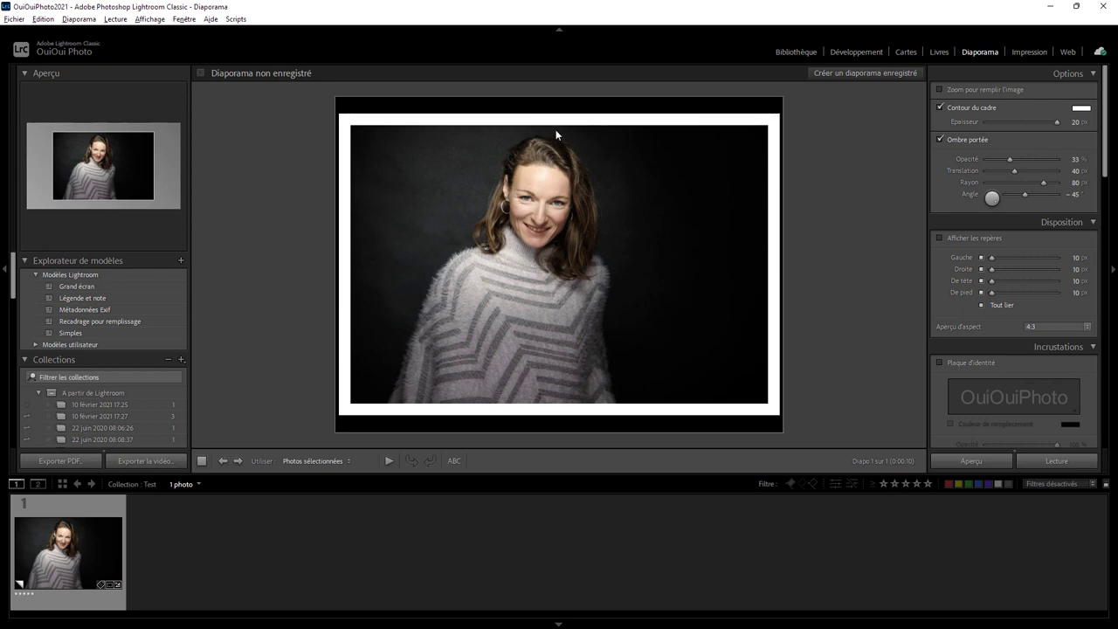
Step: Preview at 16:9, set all margins to 5 px, and switch off Ombre portée
click(1059, 325)
click(1054, 351)
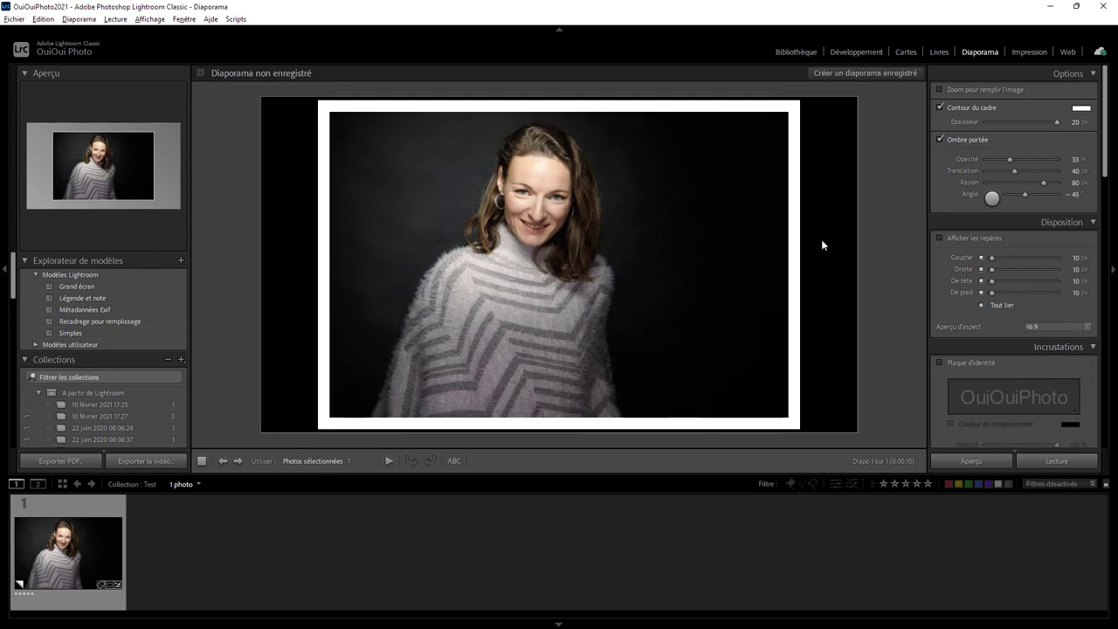
click(1072, 258)
text(5)
key(Tab)
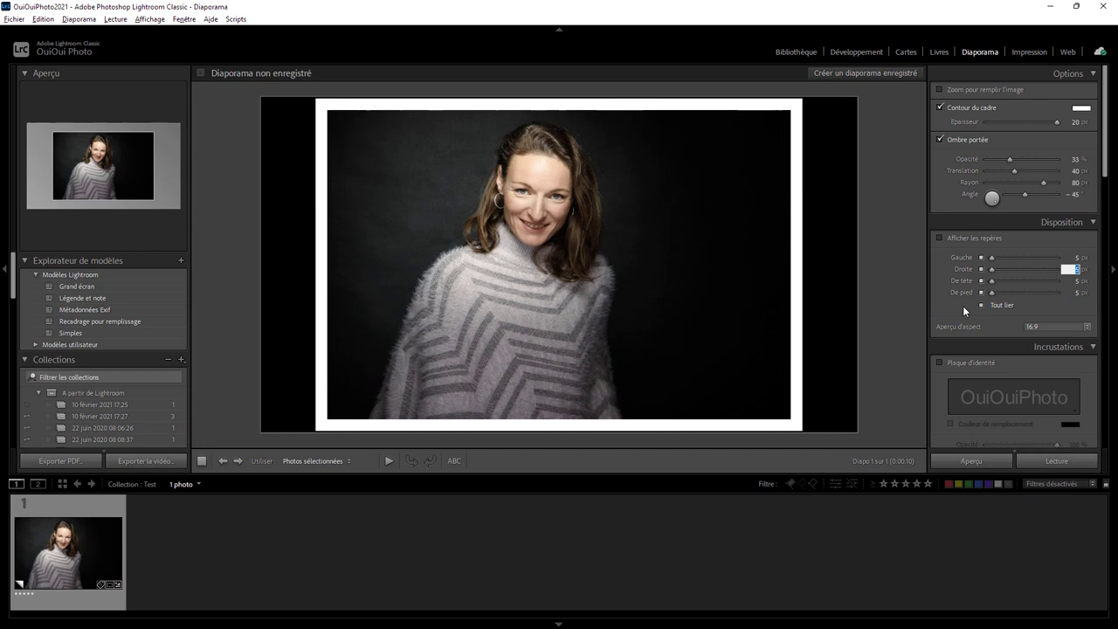
click(958, 139)
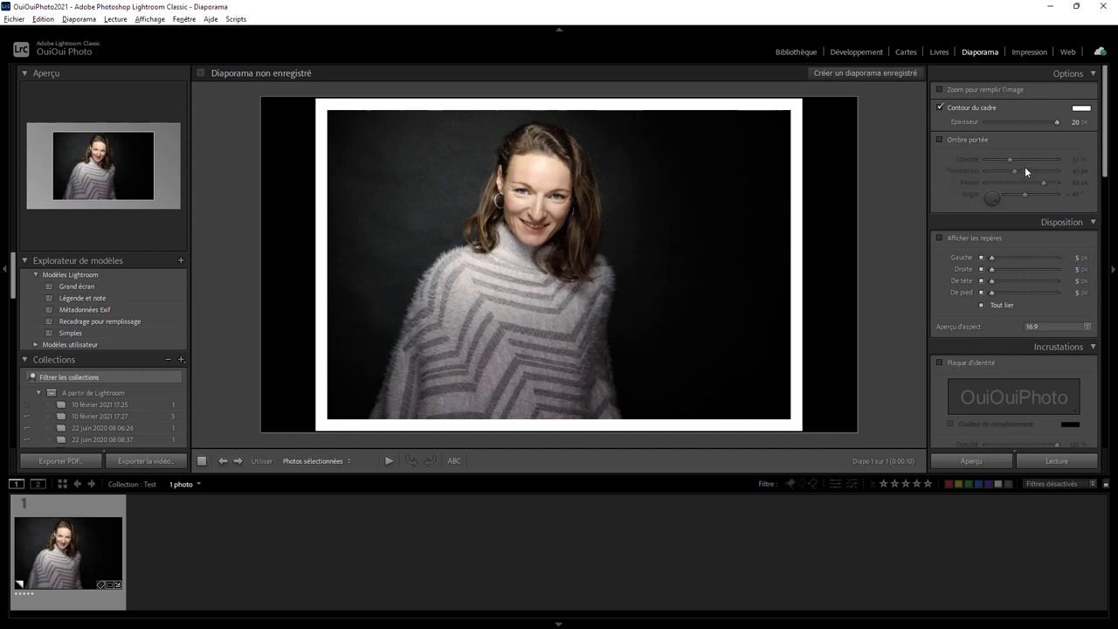
Step: Add a custom 'OuiOuiPhoto' text overlay to the slide
drag(1107, 148, 1108, 196)
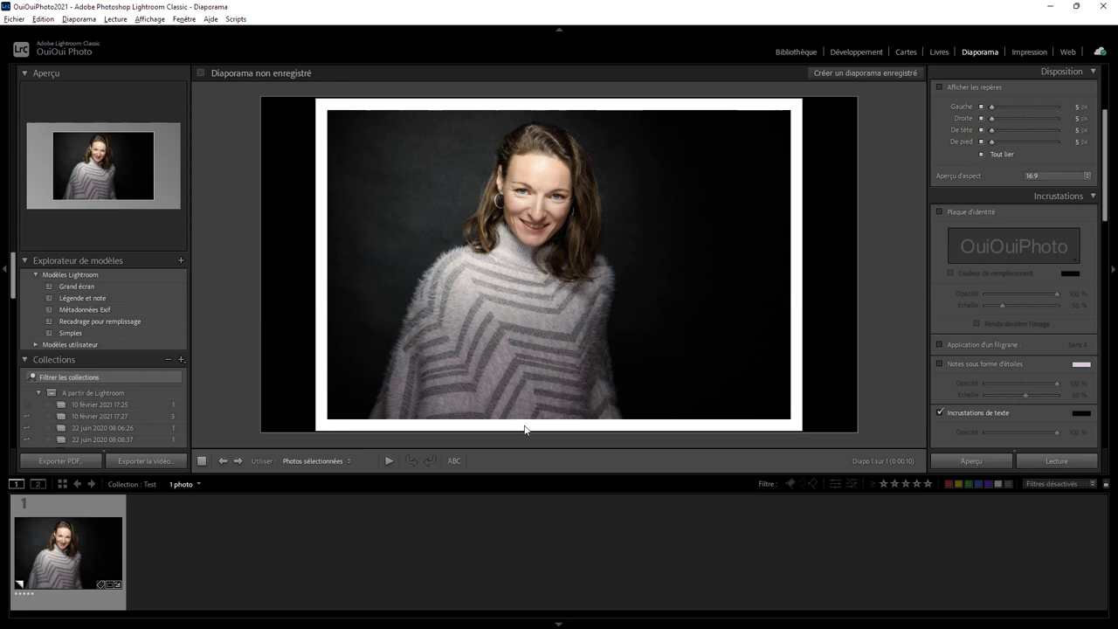
click(455, 460)
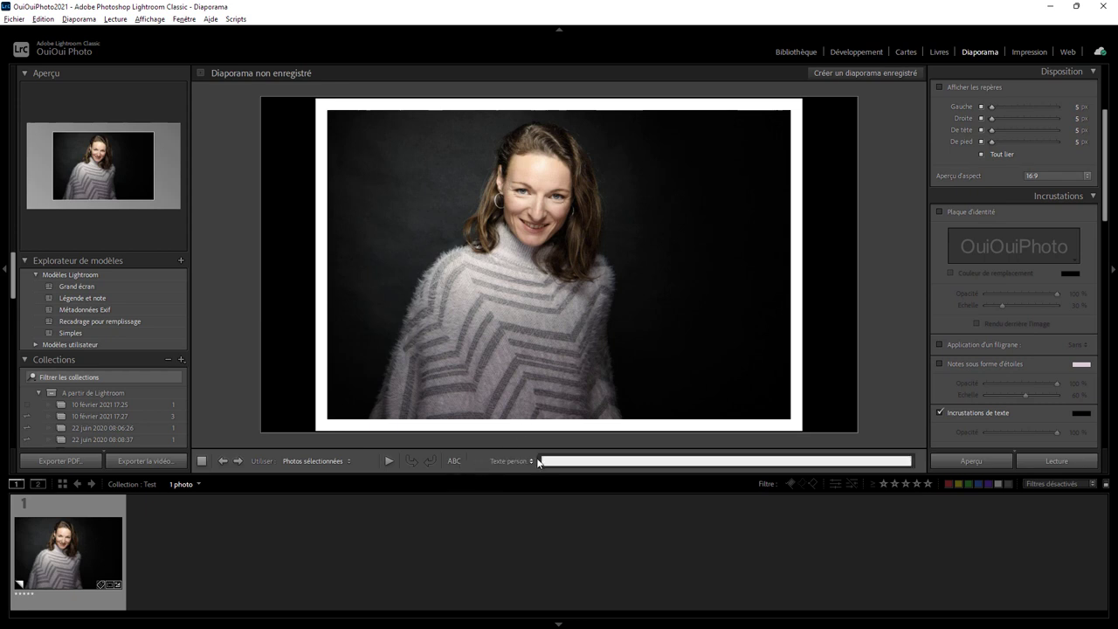
text(OuiOui)
text(Photo)
key(Return)
click(363, 418)
Step: Move and anchor the OuiOuiPhoto text at the photo's bottom-right corner
drag(363, 418, 740, 417)
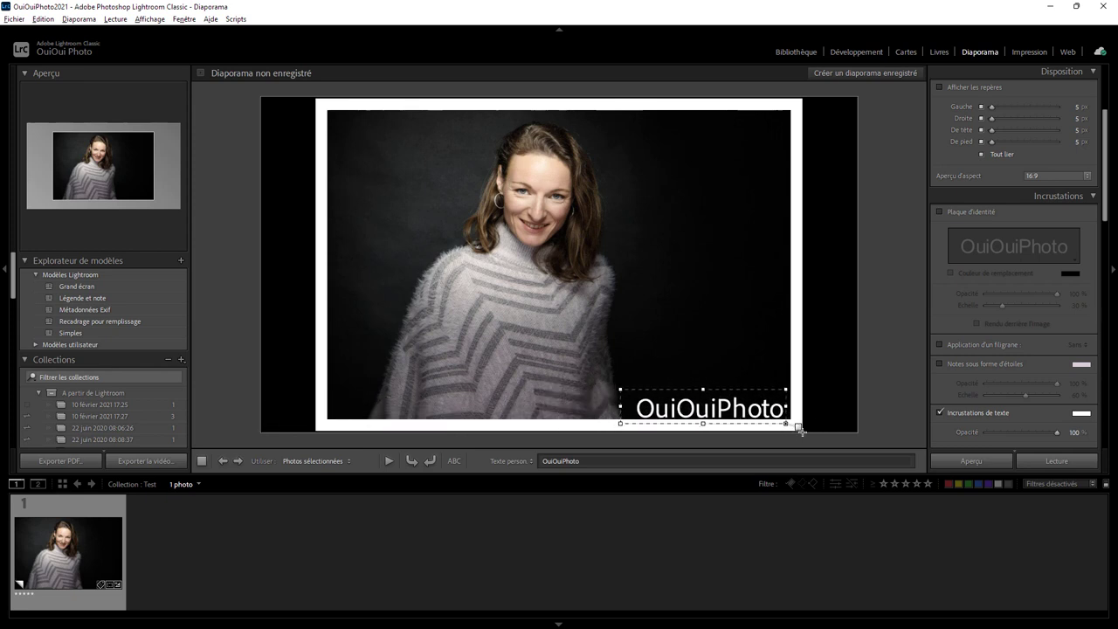
mouse_move(715, 408)
mouse_down()
mouse_move(710, 200)
mouse_move(723, 382)
mouse_move(707, 383)
mouse_up()
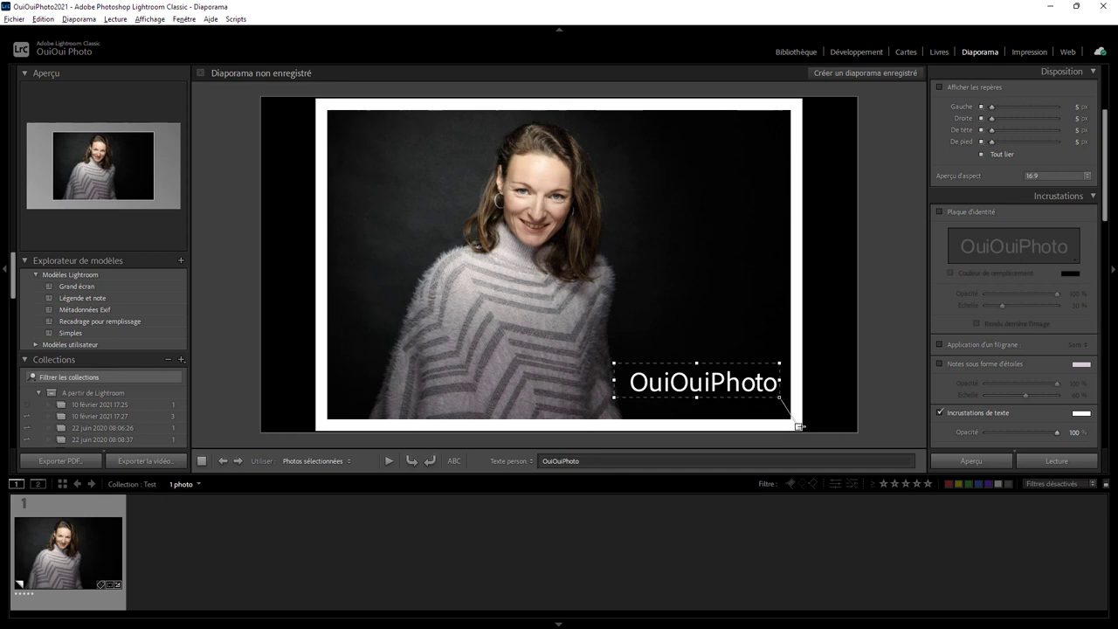
drag(800, 426, 794, 415)
drag(733, 387, 746, 416)
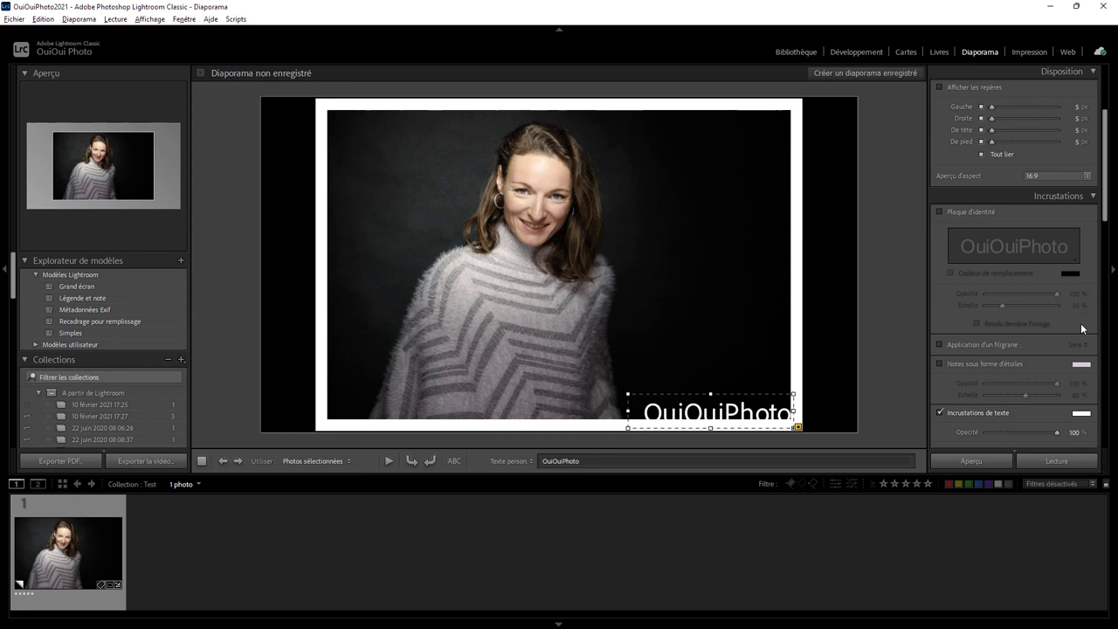
drag(1105, 218, 1105, 252)
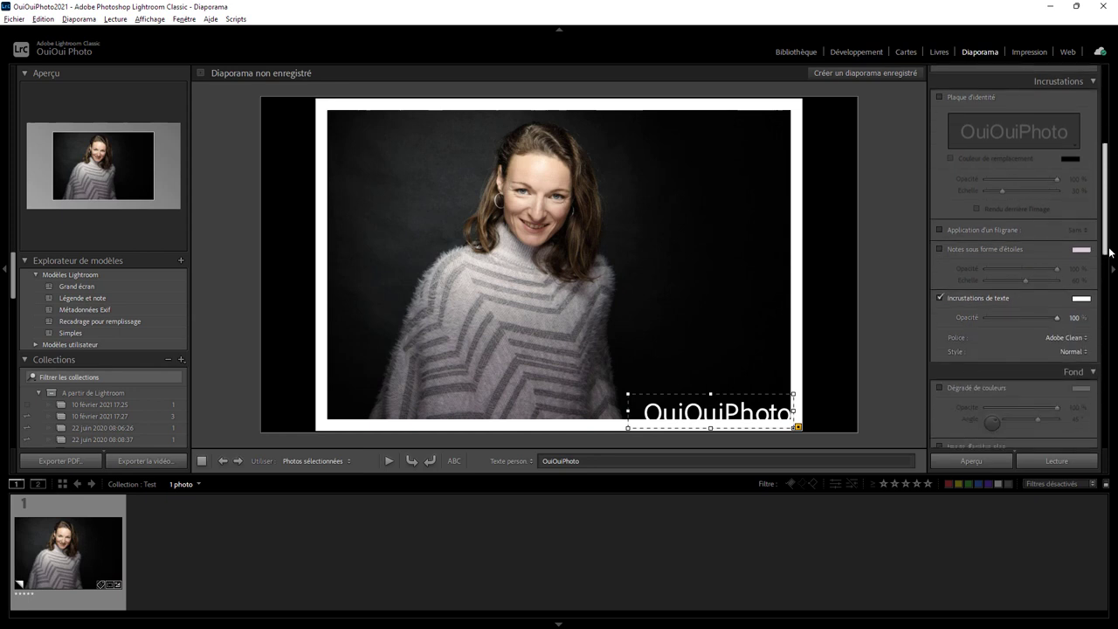
Step: Set the OuiOuiPhoto overlay text colour to black
click(1081, 289)
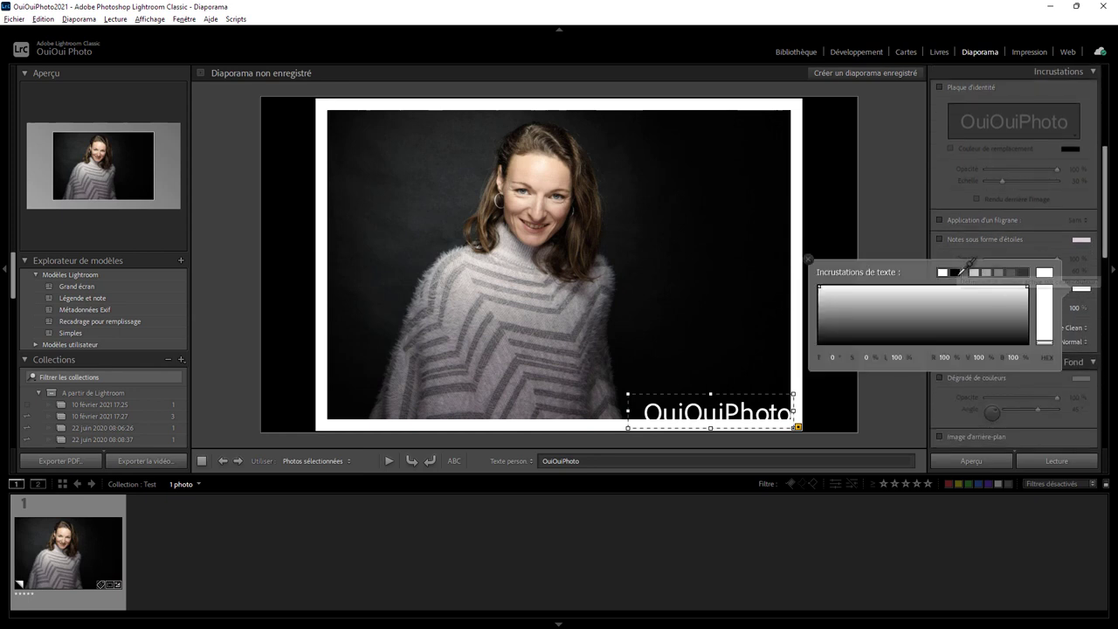
click(955, 272)
click(810, 260)
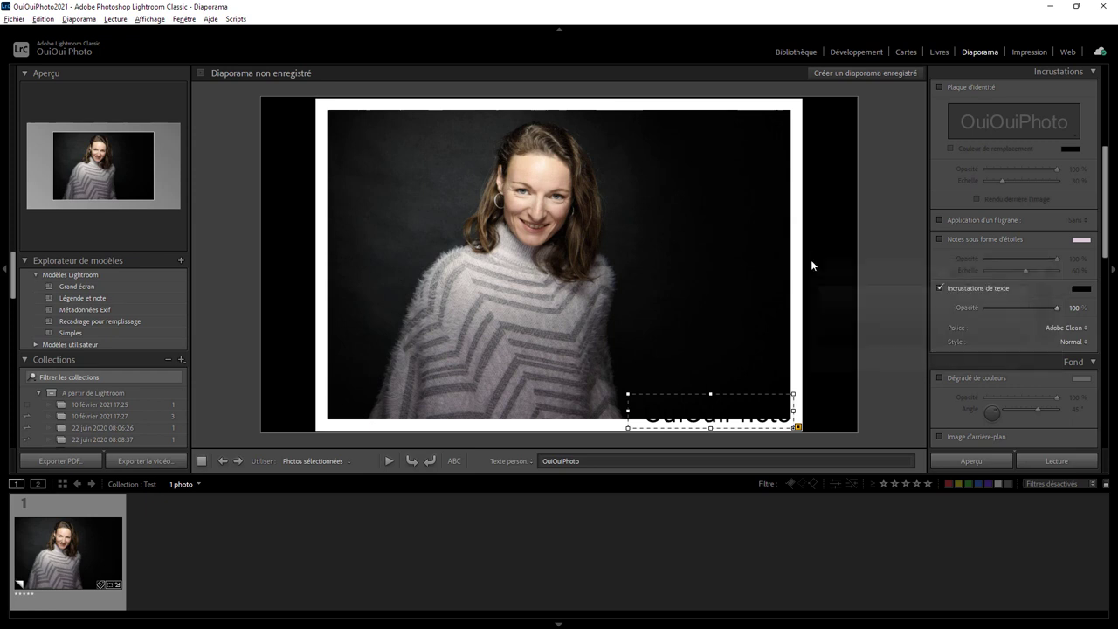
Step: Switch the overlay font to Southland, then shrink the signature and nudge it into the bottom-right corner
click(1065, 327)
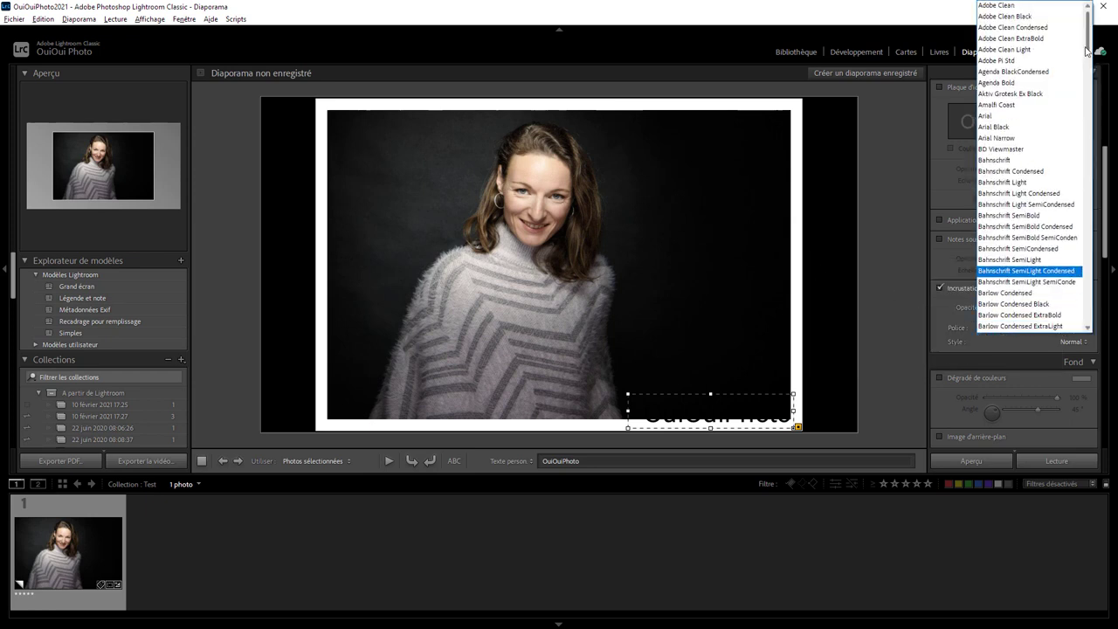
scroll(1089, 52, down, 1)
drag(1089, 53, 1098, 294)
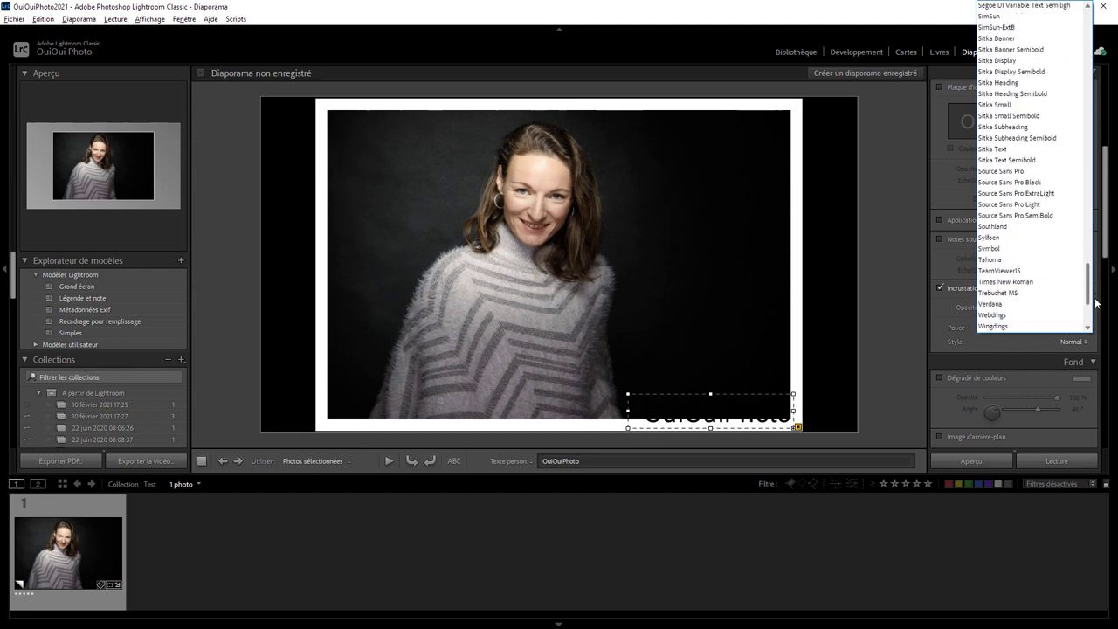
click(1006, 304)
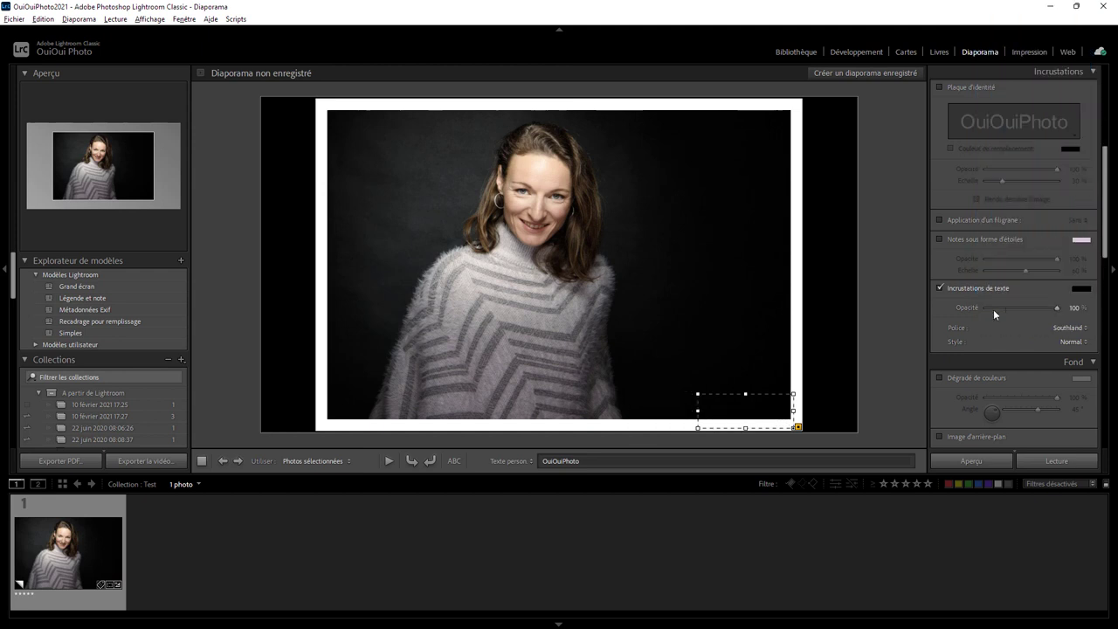
drag(699, 394, 733, 417)
drag(768, 421, 761, 424)
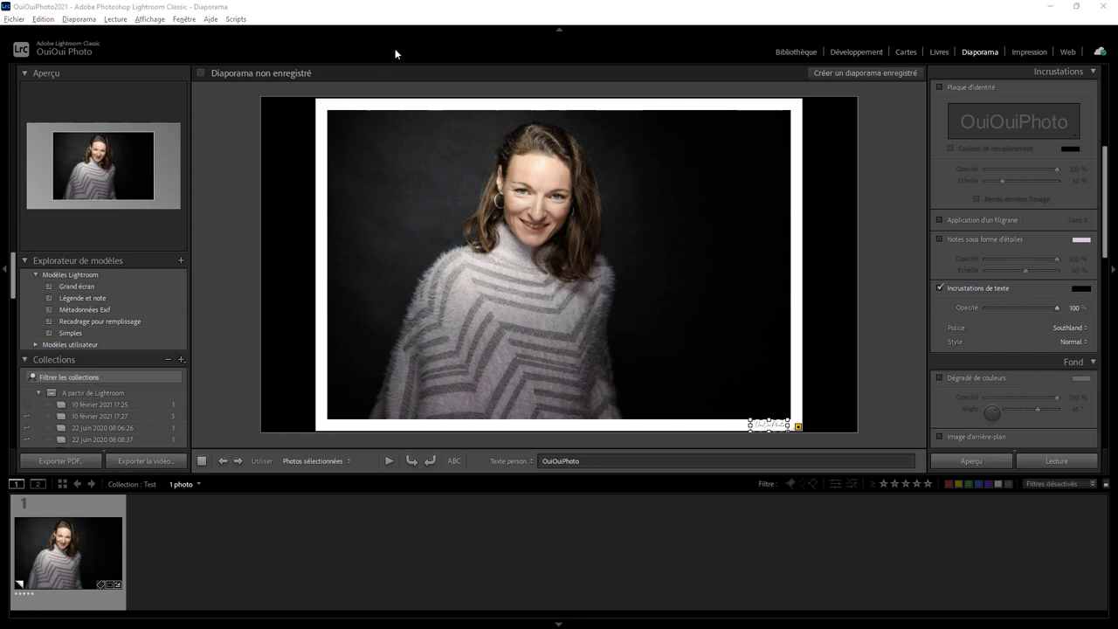
Step: Start a JPEG export of the slideshow, using Alt to swap PDF export for JPEG
click(77, 19)
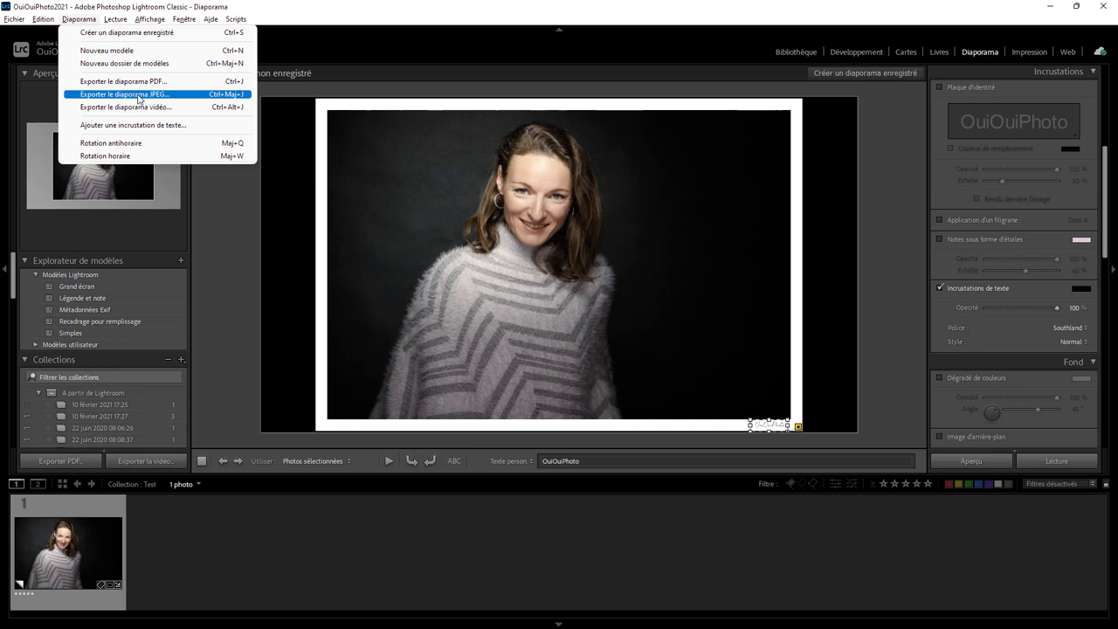
click(224, 217)
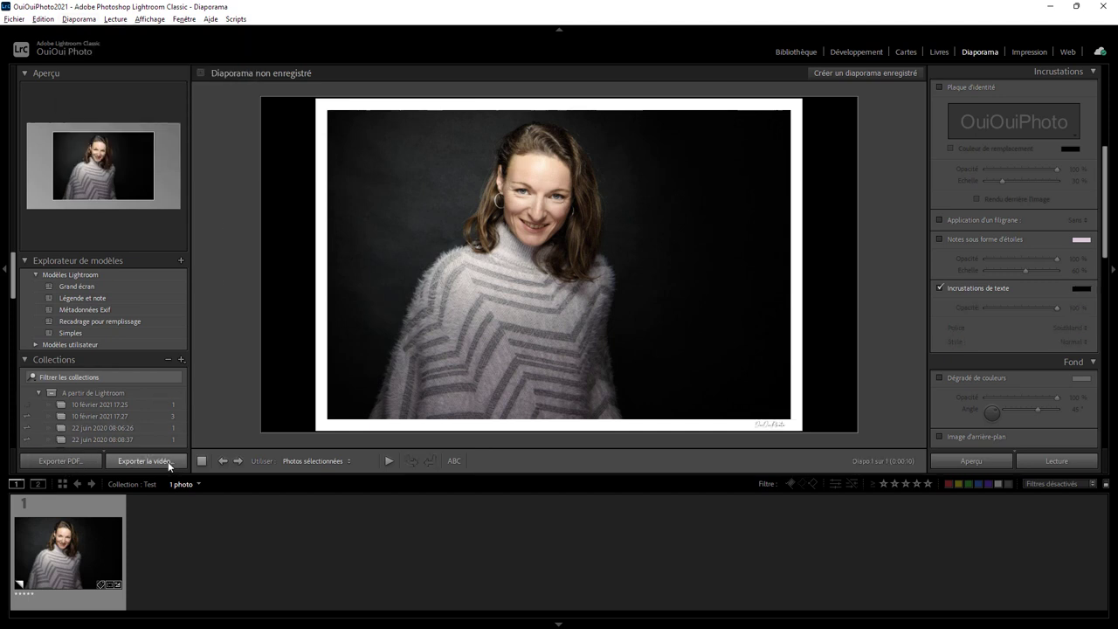
key(alt)
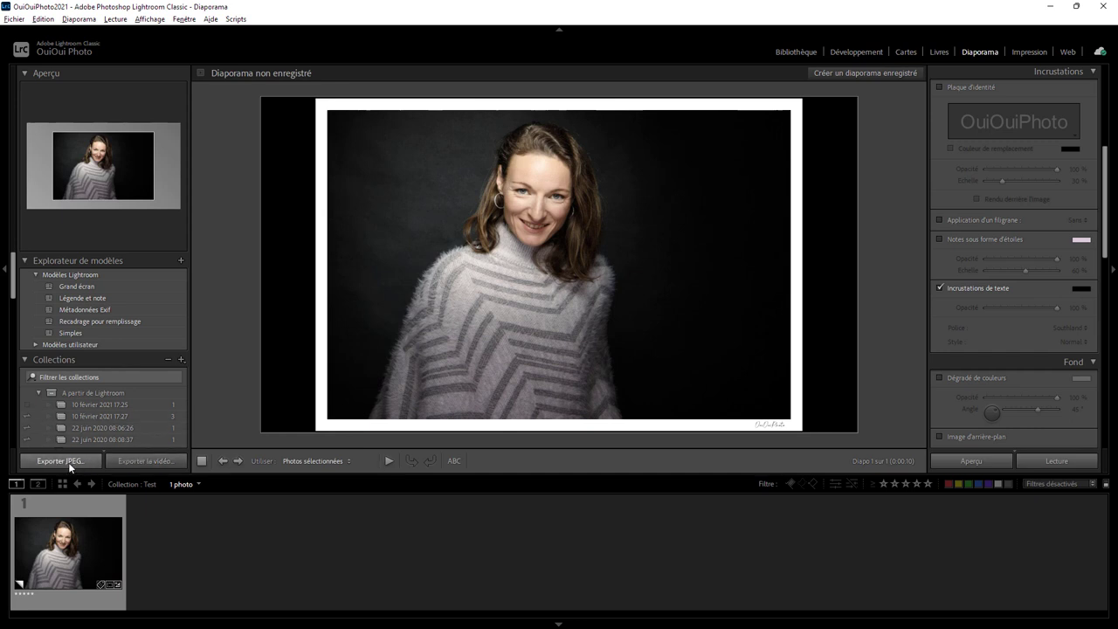
click(70, 463)
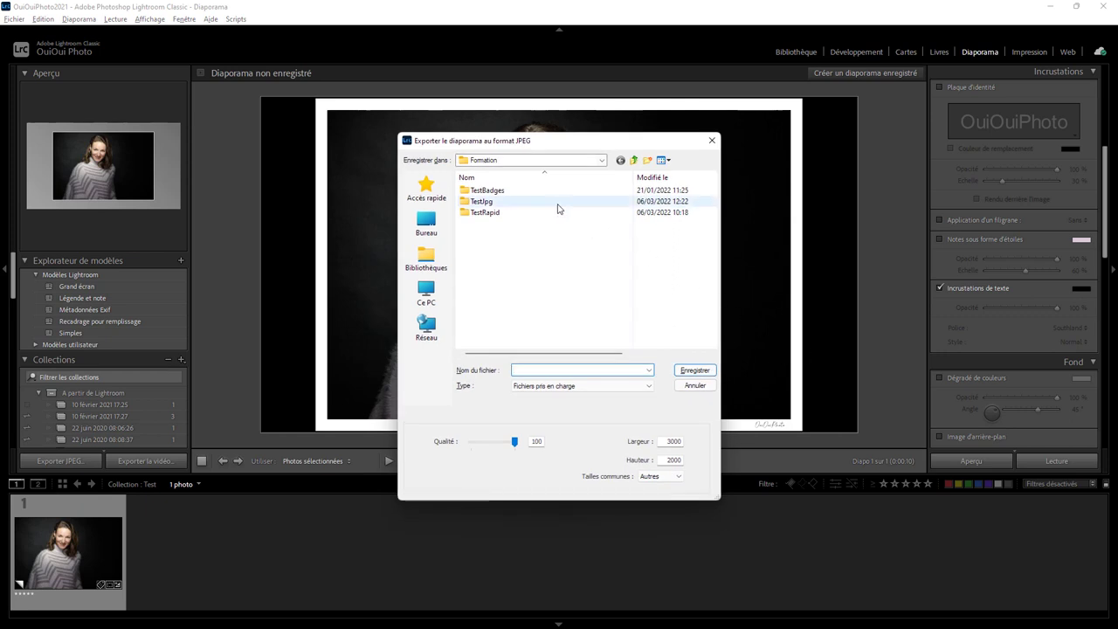
Step: Delete the old TestJpg folder and name the export file Testjpg
click(495, 205)
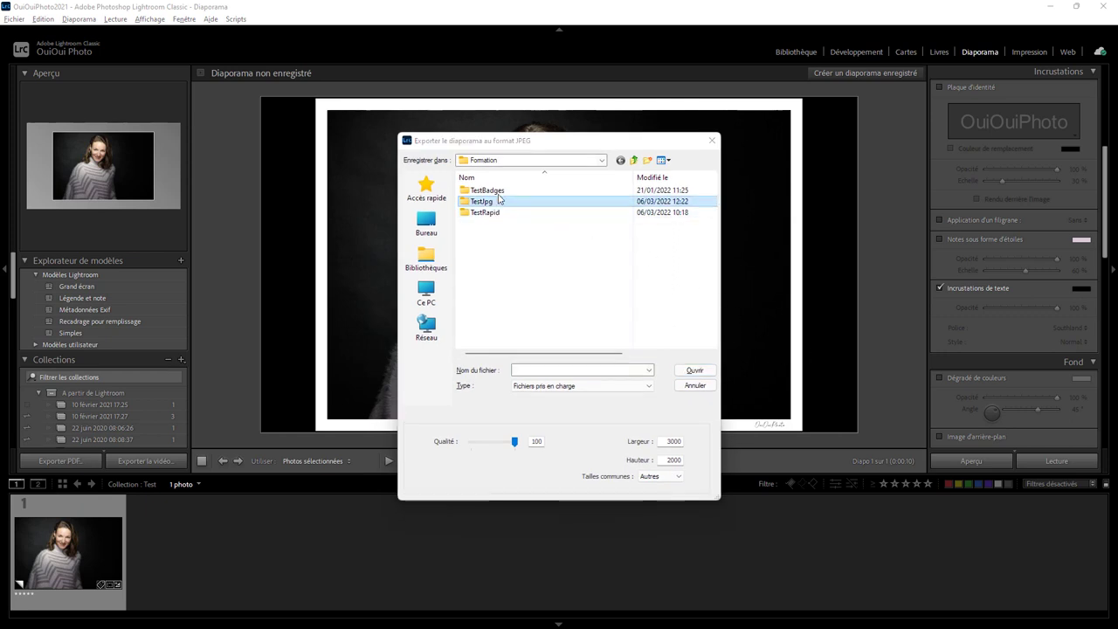
key(Delete)
click(564, 371)
text(Test)
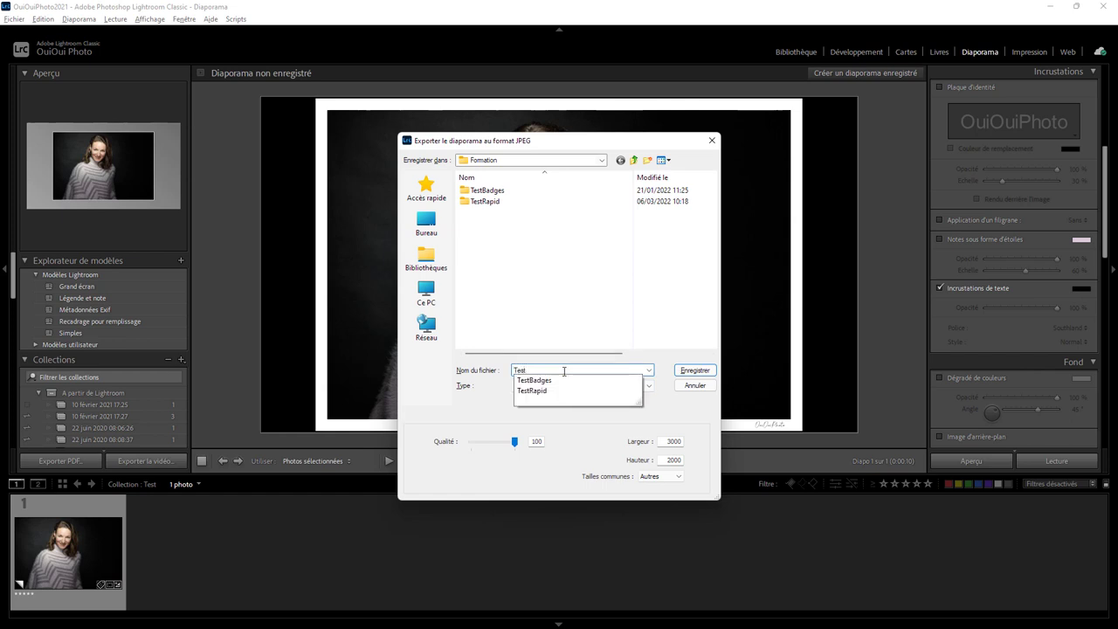
text(jpg)
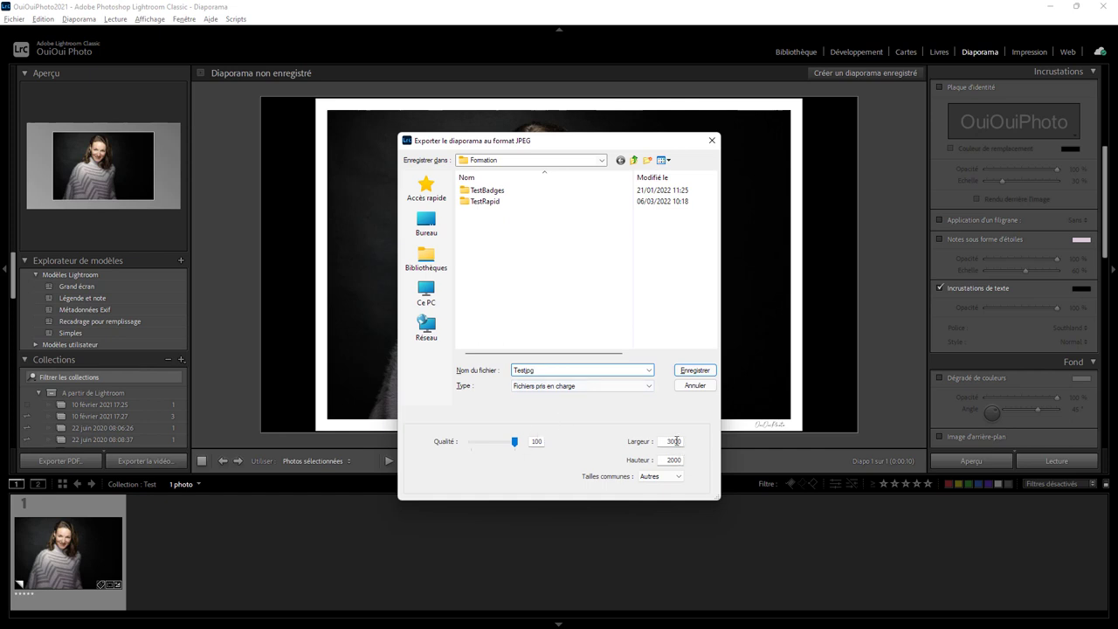
Step: Set the output size to 3000 × 2000 and save the JPEG
click(677, 478)
click(635, 541)
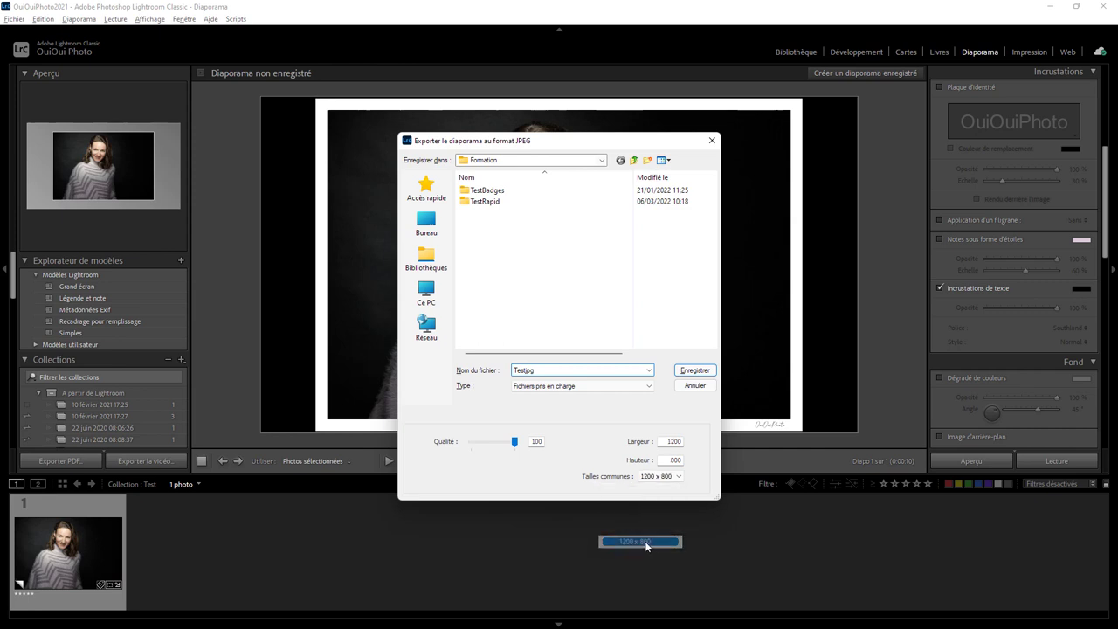
double_click(667, 440)
text(3000)
key(Tab)
text(2000)
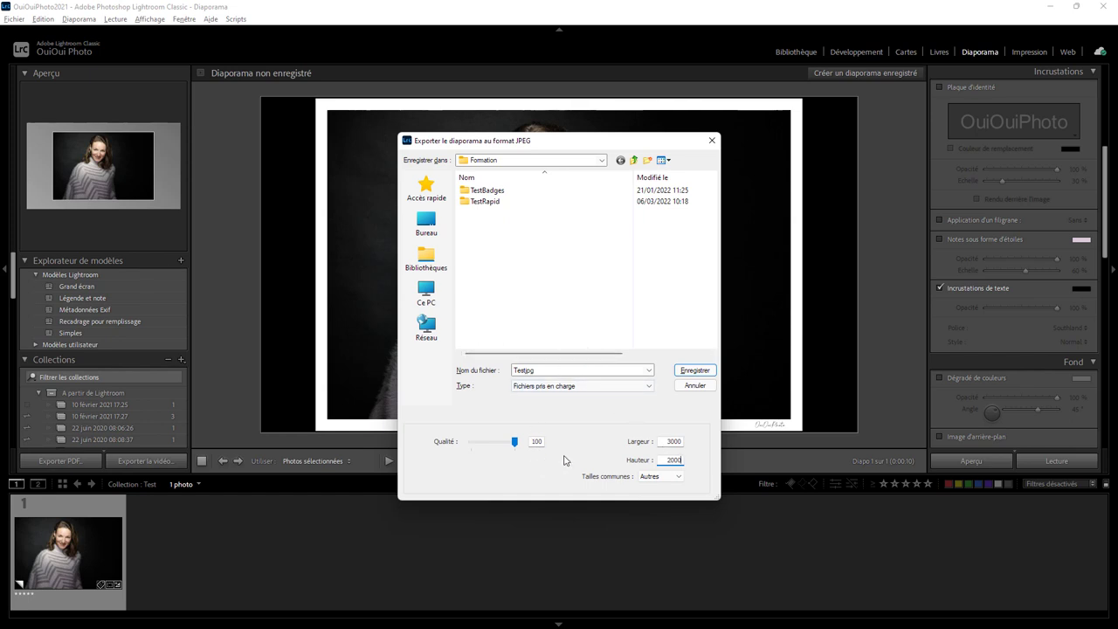
click(694, 370)
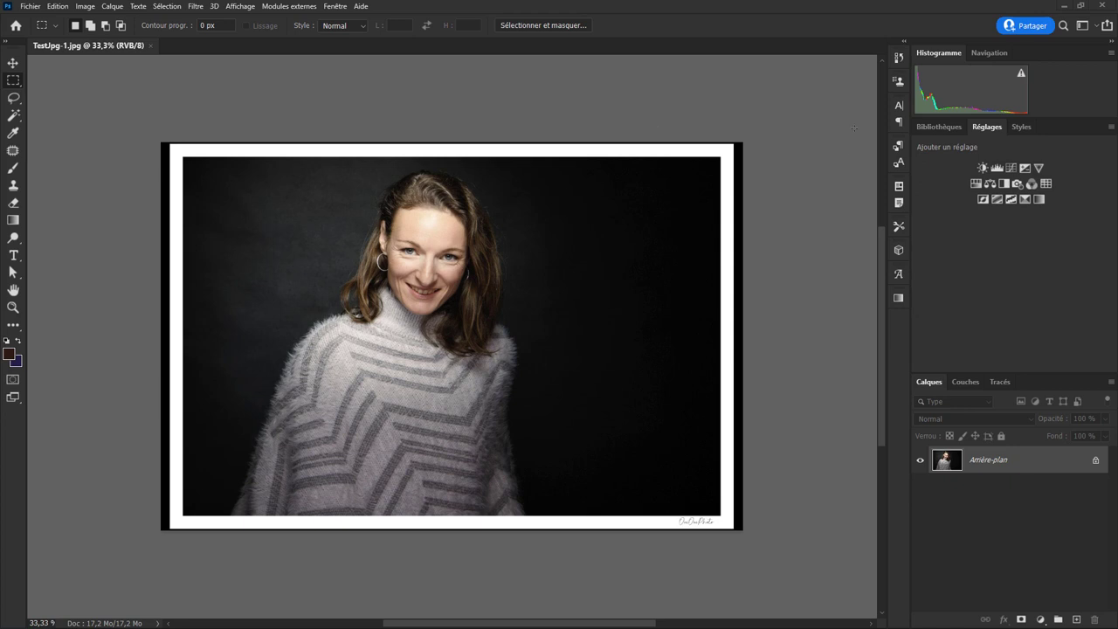
Step: Zoom TestJpg-1.jpg to 3200% and pan to the top edge of the white frame
key(ctrl+1)
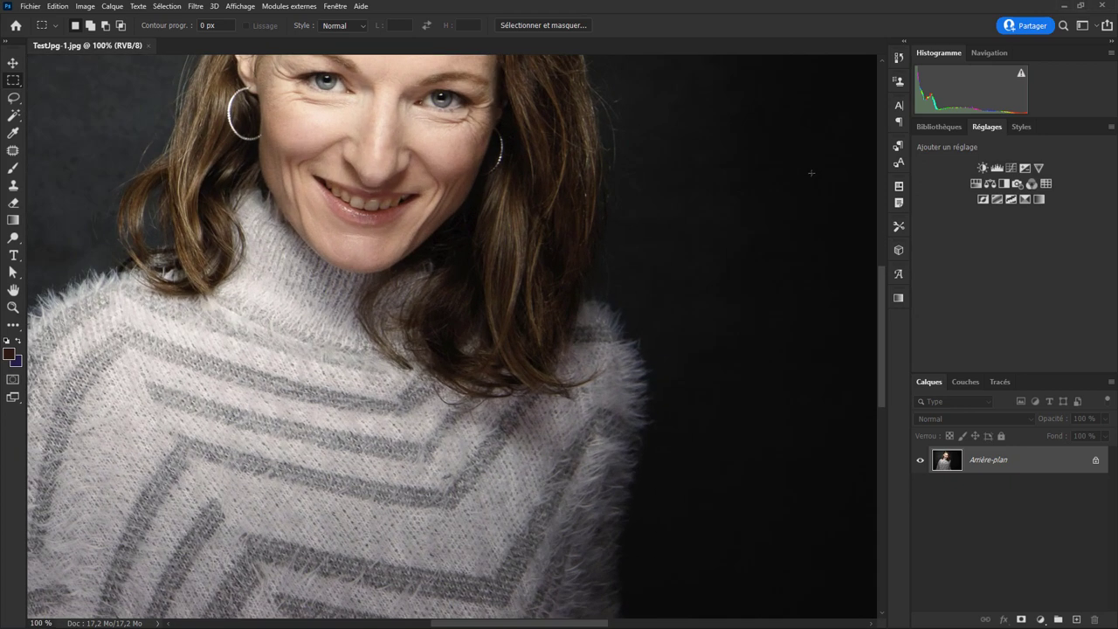
mouse_move(644, 273)
mouse_down()
mouse_move(577, 448)
mouse_move(589, 274)
mouse_up()
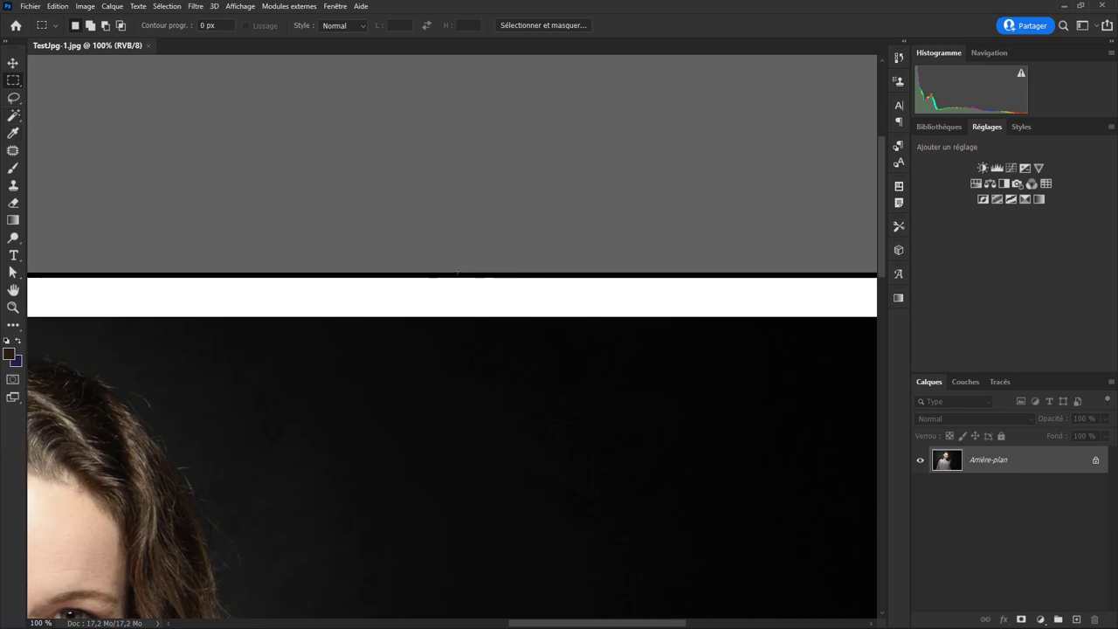
key(ctrl+plus)
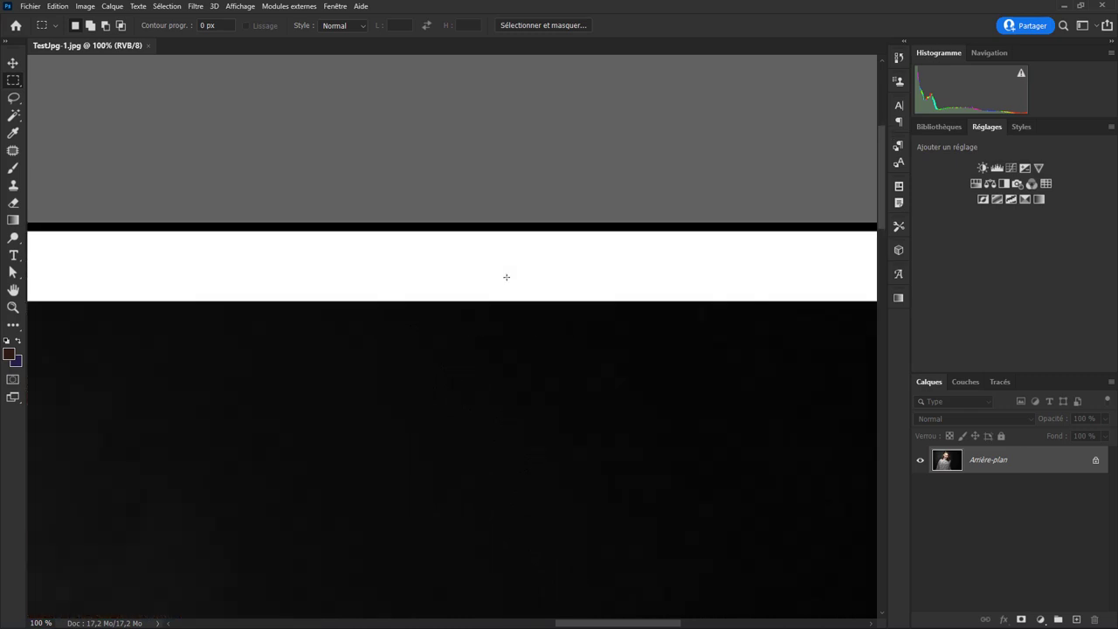
key(ctrl+plus)
key(ctrl+plus)
drag(393, 210, 512, 527)
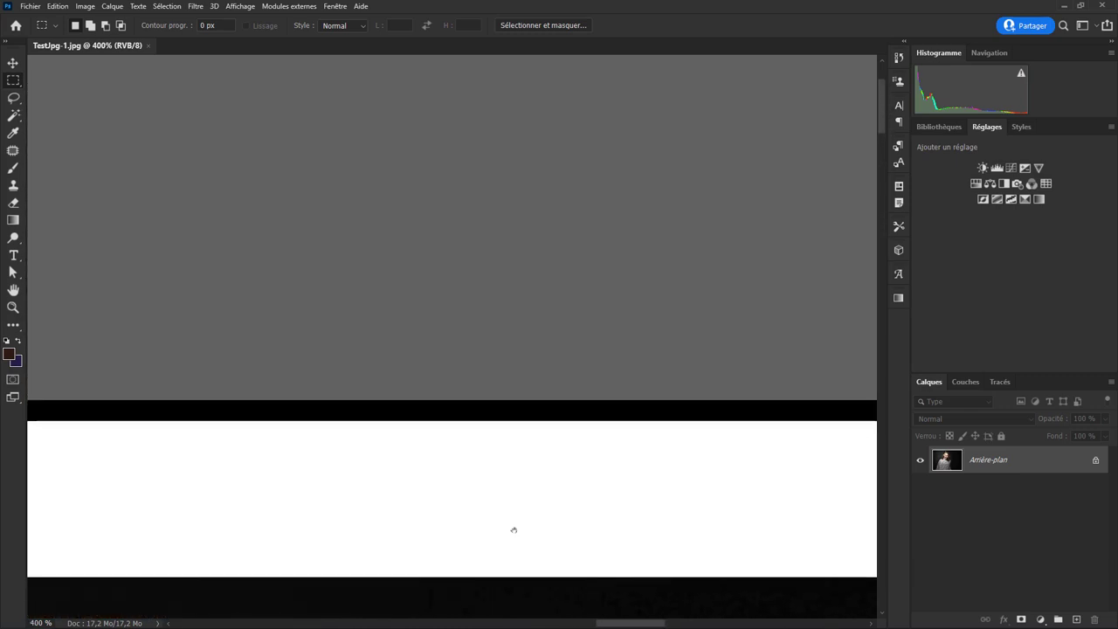
key(ctrl+plus)
key(ctrl+plus)
key(ctrl+plus)
key(ctrl+plus)
key(ctrl+plus)
key(ctrl+plus)
key(ctrl+plus)
key(ctrl+plus)
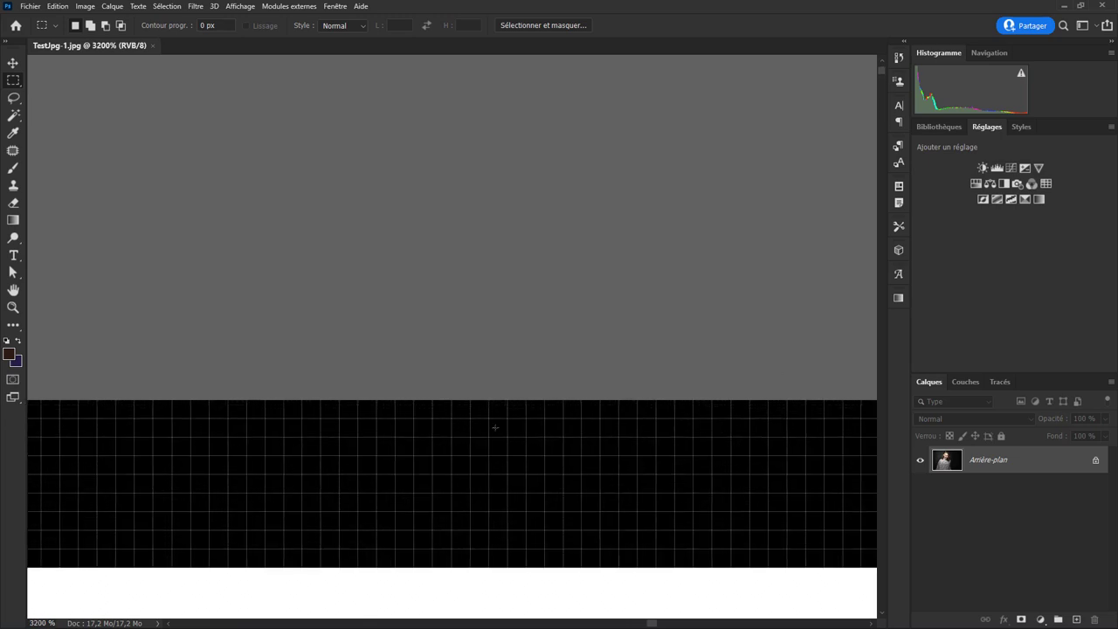
Step: Drag a marquee over the thin black top edge to read its pixel height
drag(507, 400, 516, 455)
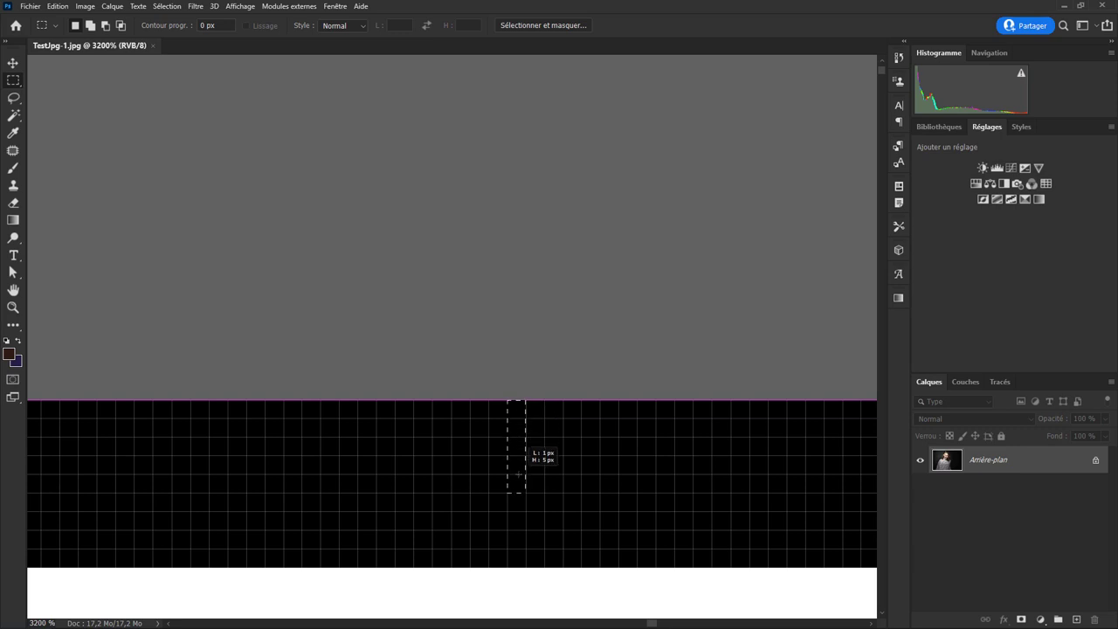
drag(516, 455, 514, 559)
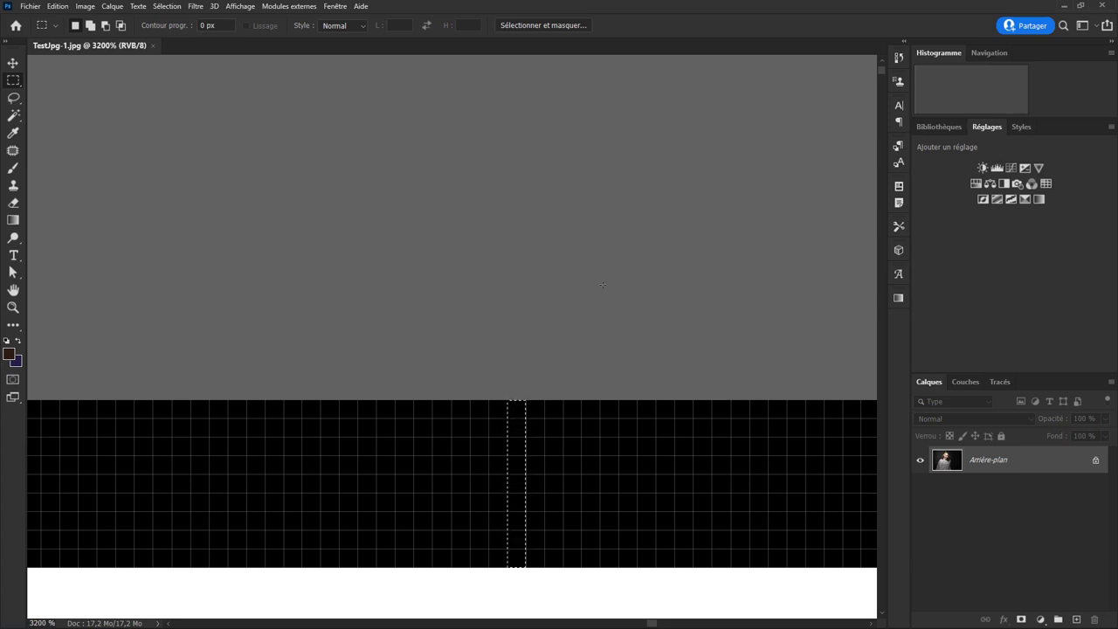
scroll(602, 285, down, 2)
scroll(601, 284, down, 1)
scroll(601, 285, down, 1)
scroll(602, 285, down, 1)
scroll(601, 285, down, 1)
scroll(602, 284, down, 1)
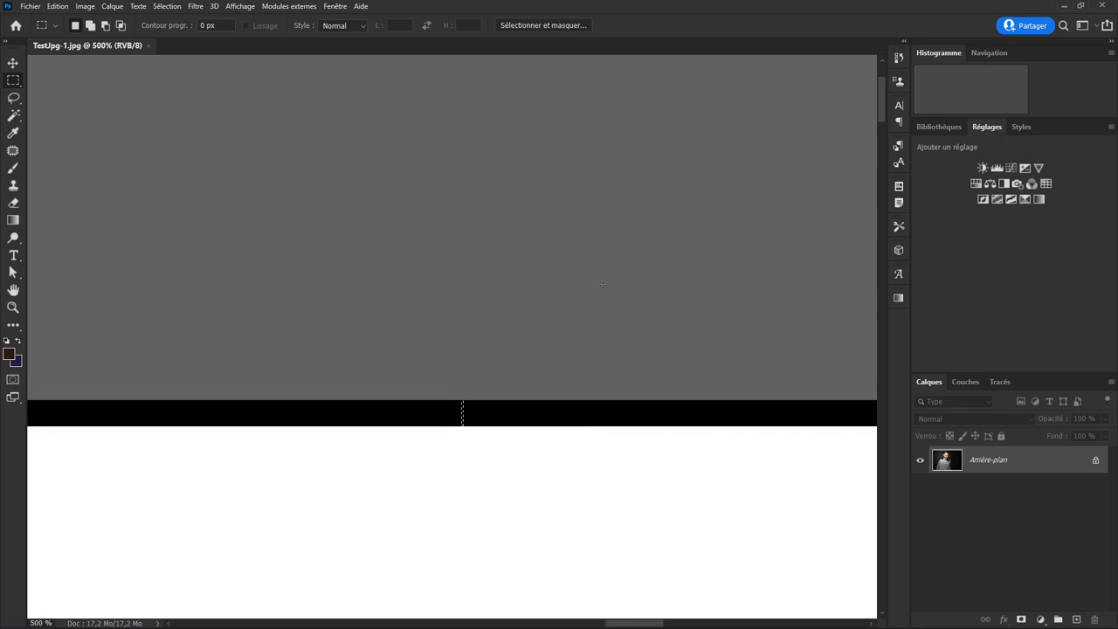
scroll(602, 284, down, 1)
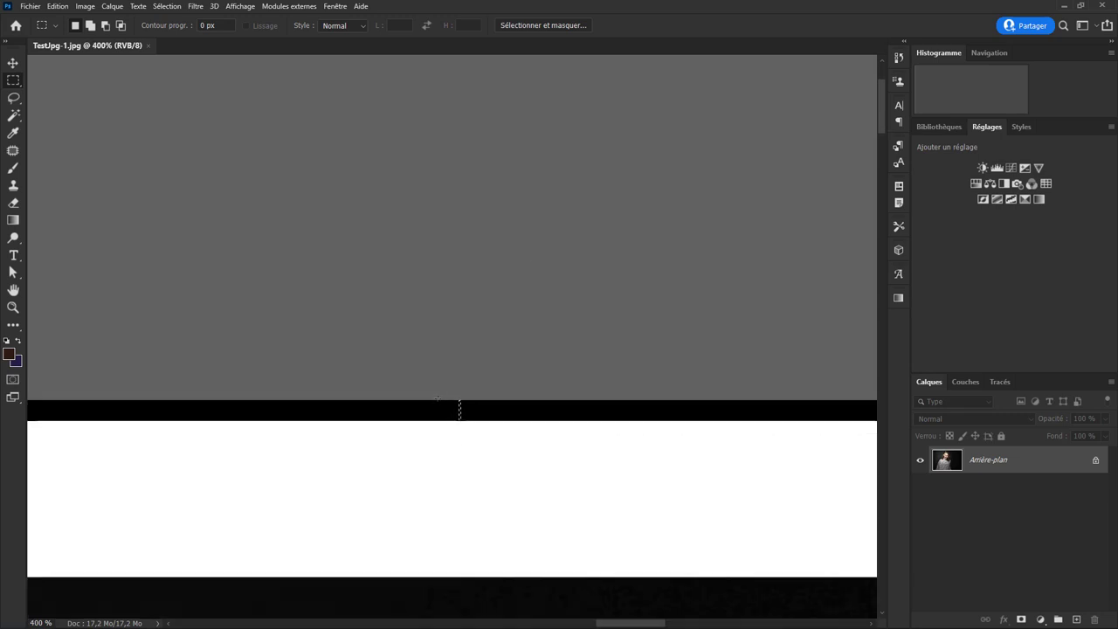
Step: Measure the black edge plus white frame height, then bring up new-document settings
drag(437, 400, 475, 574)
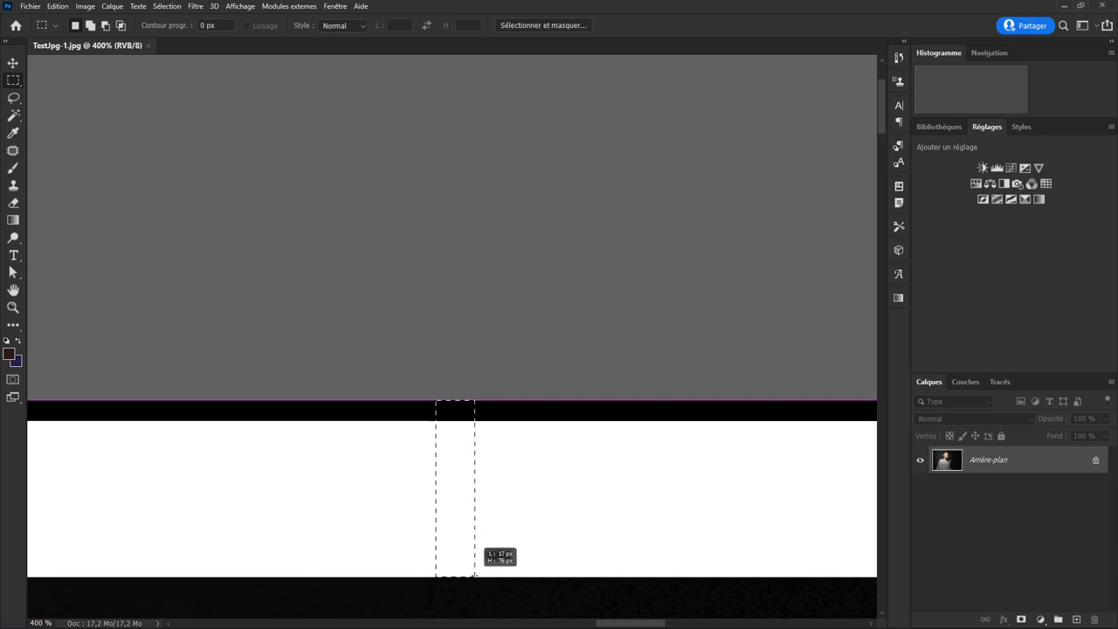
drag(475, 573, 474, 574)
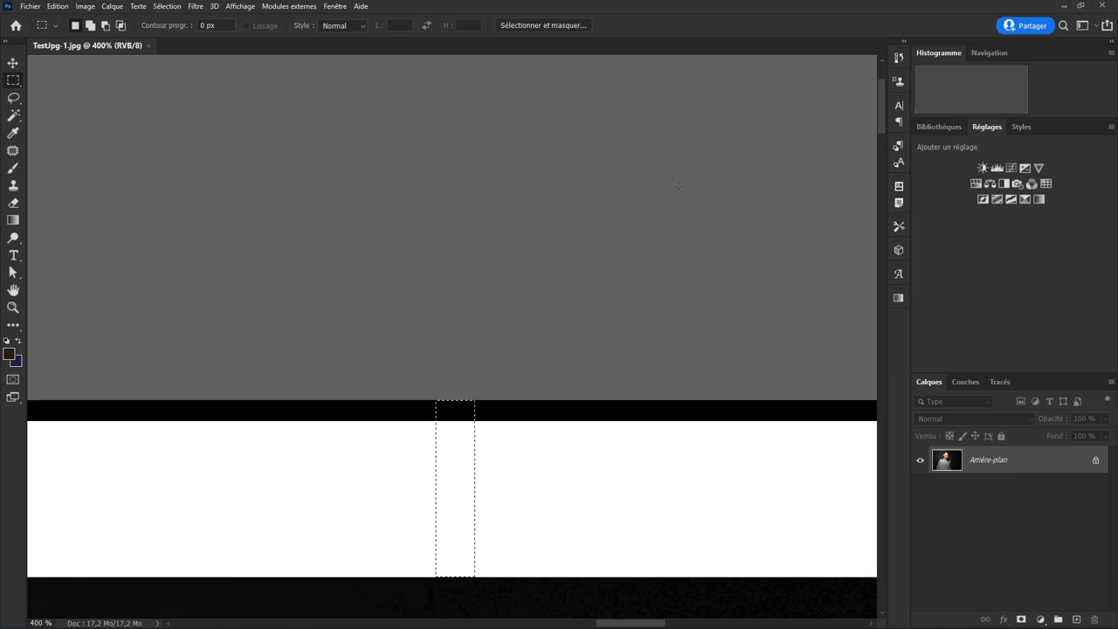
key(ctrl+n)
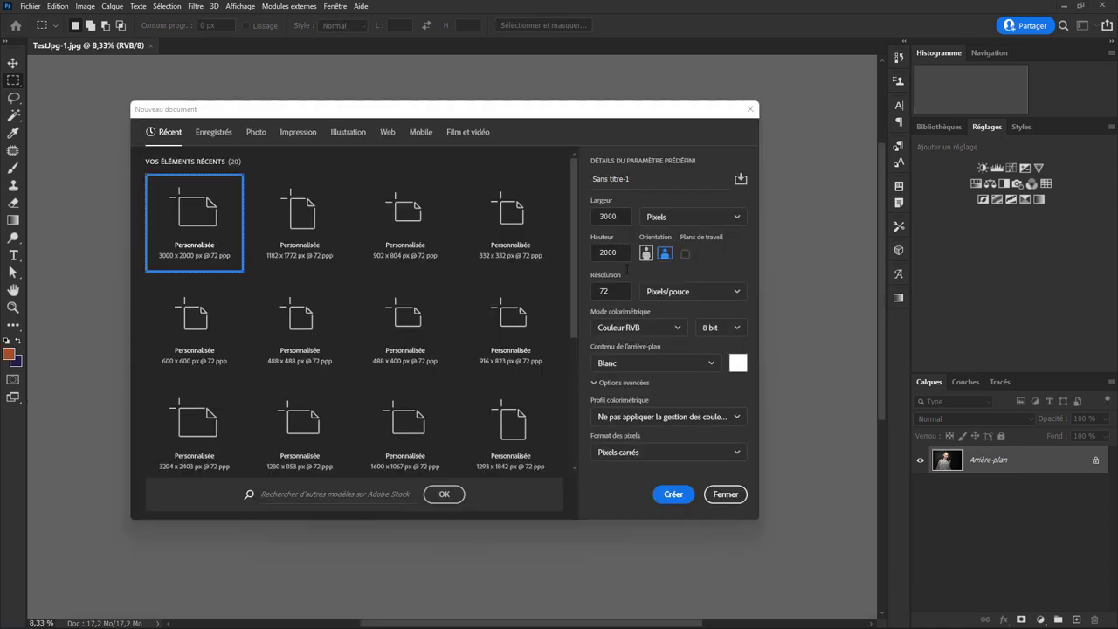
Step: Create a white 3000 × 2000 document, select all, and stroke a 76 px orange inside border
click(671, 495)
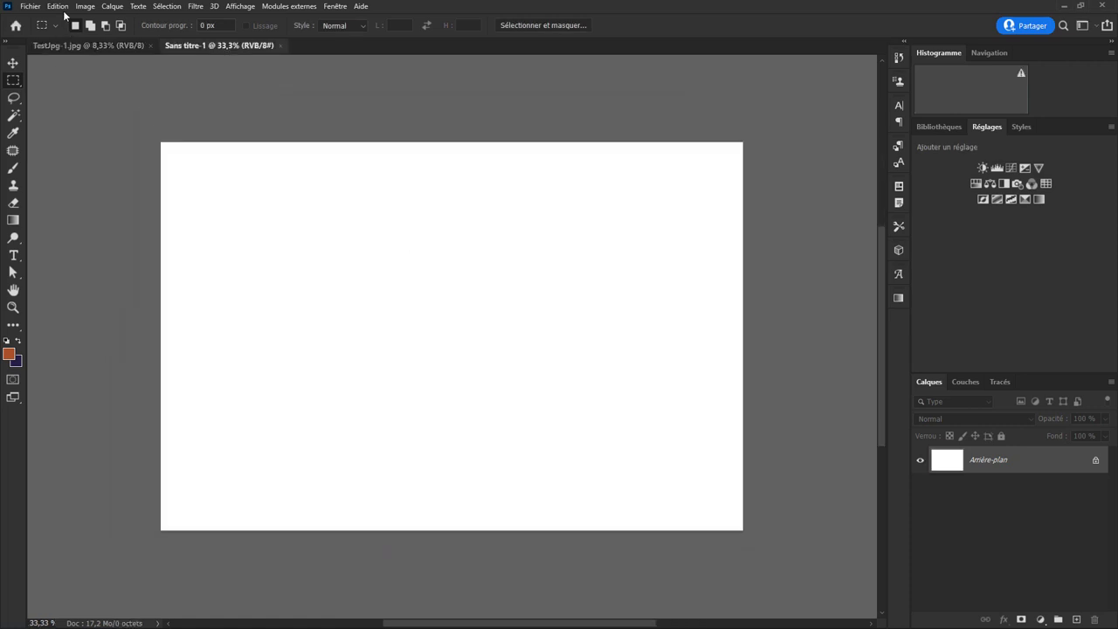
click(175, 7)
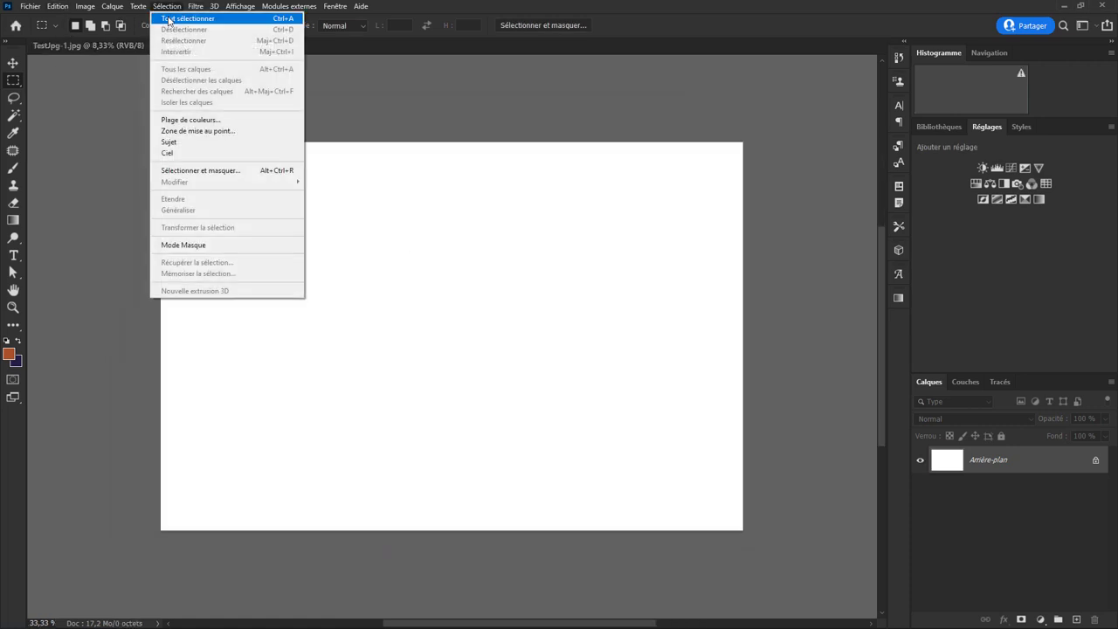
click(174, 19)
click(58, 7)
click(95, 142)
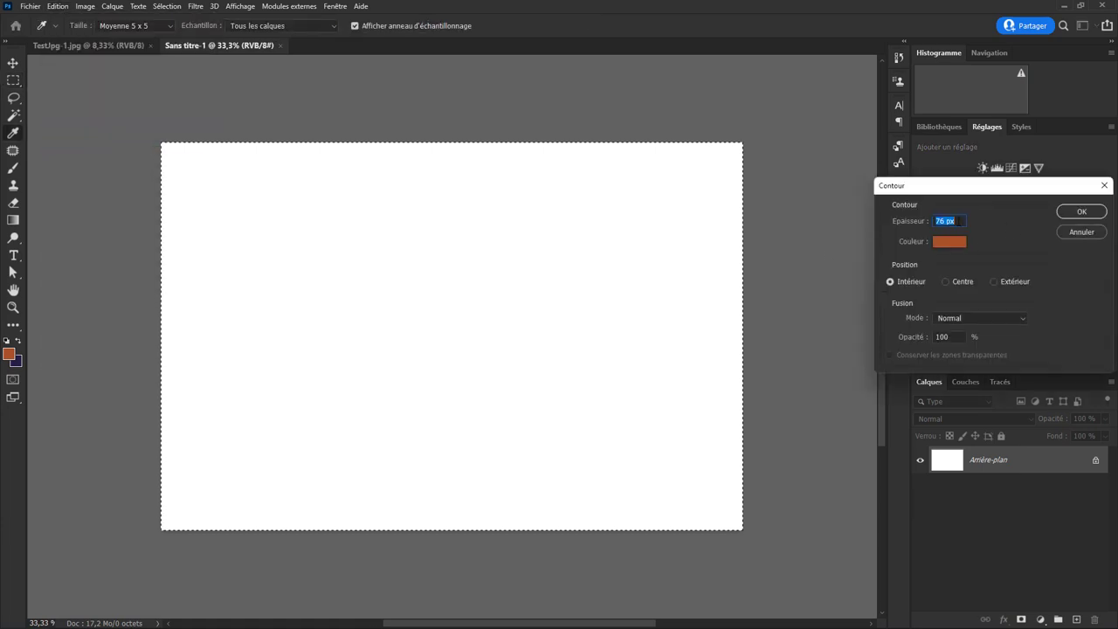
click(1081, 212)
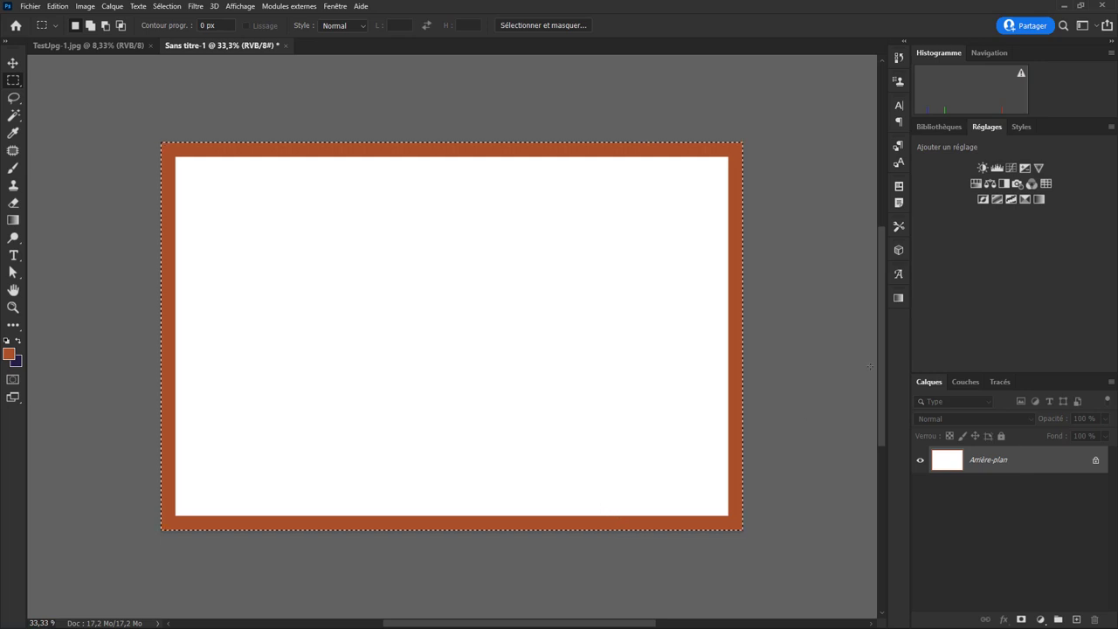
Step: Zoom to the orange top-left corner and drag a 2848 × 1848 px marquee selection
key(ctrl+plus)
key(ctrl+plus)
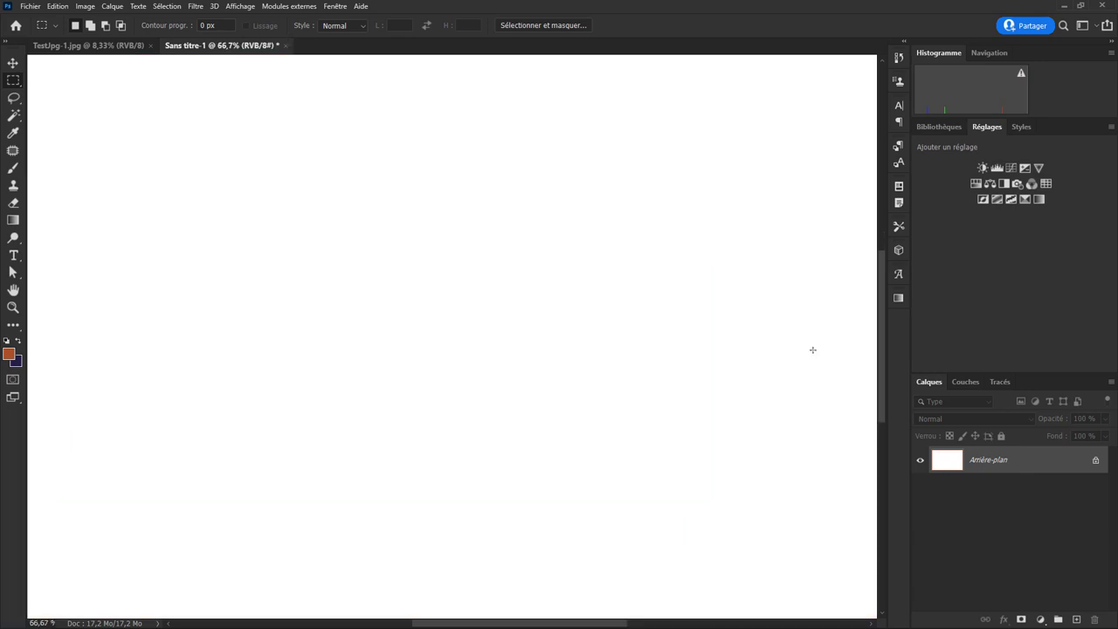
key(ctrl+minus)
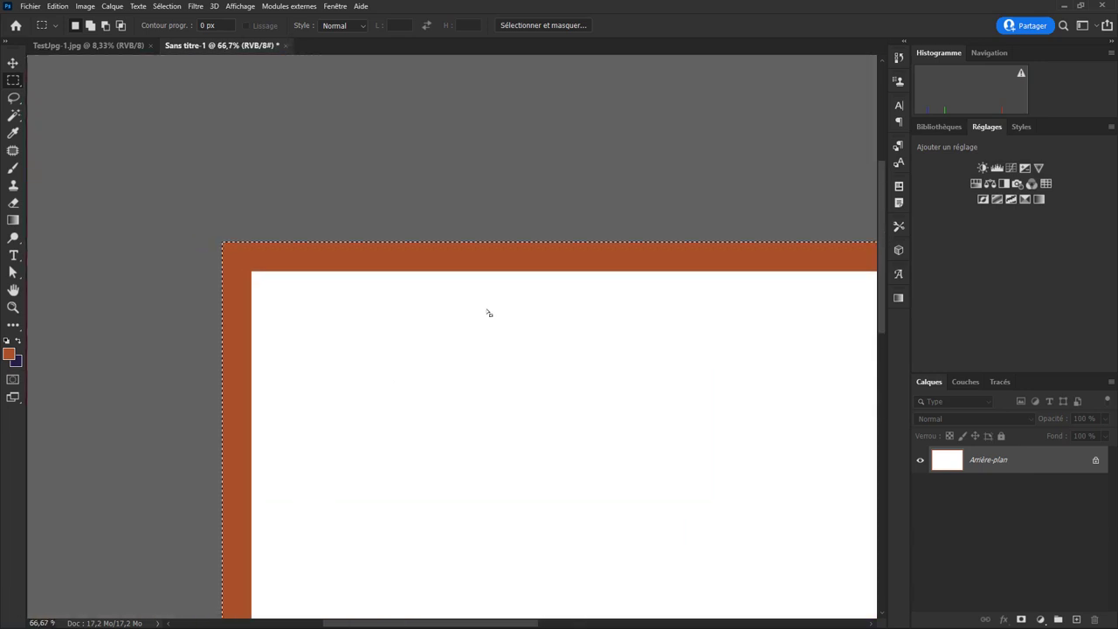
key(ctrl+plus)
key(ctrl+plus)
key(ctrl+plus)
key(ctrl+plus)
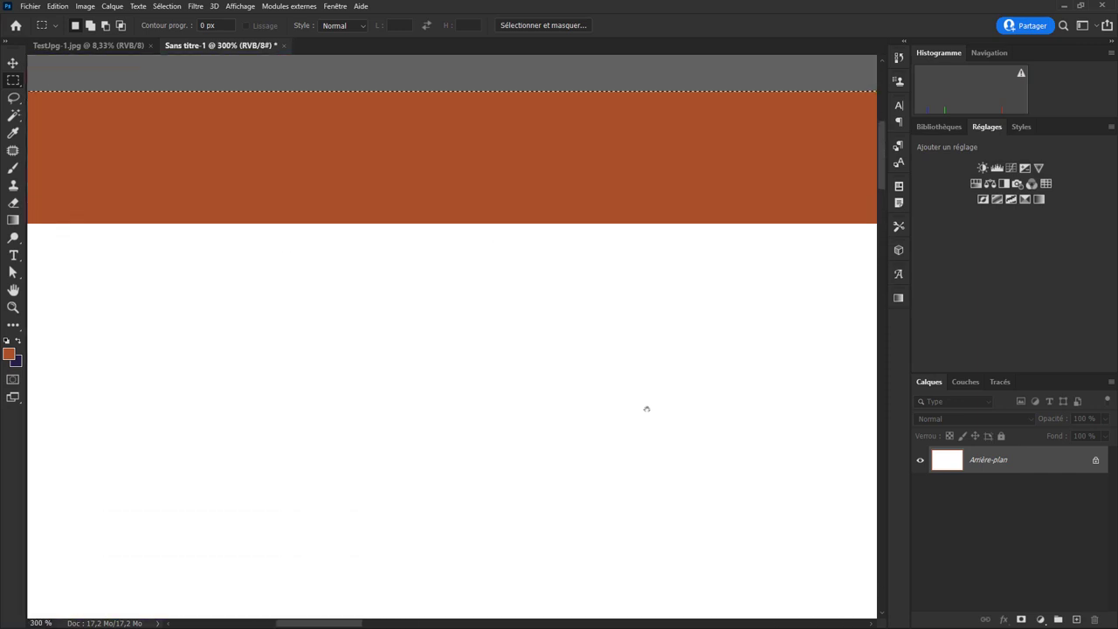
drag(646, 407, 873, 309)
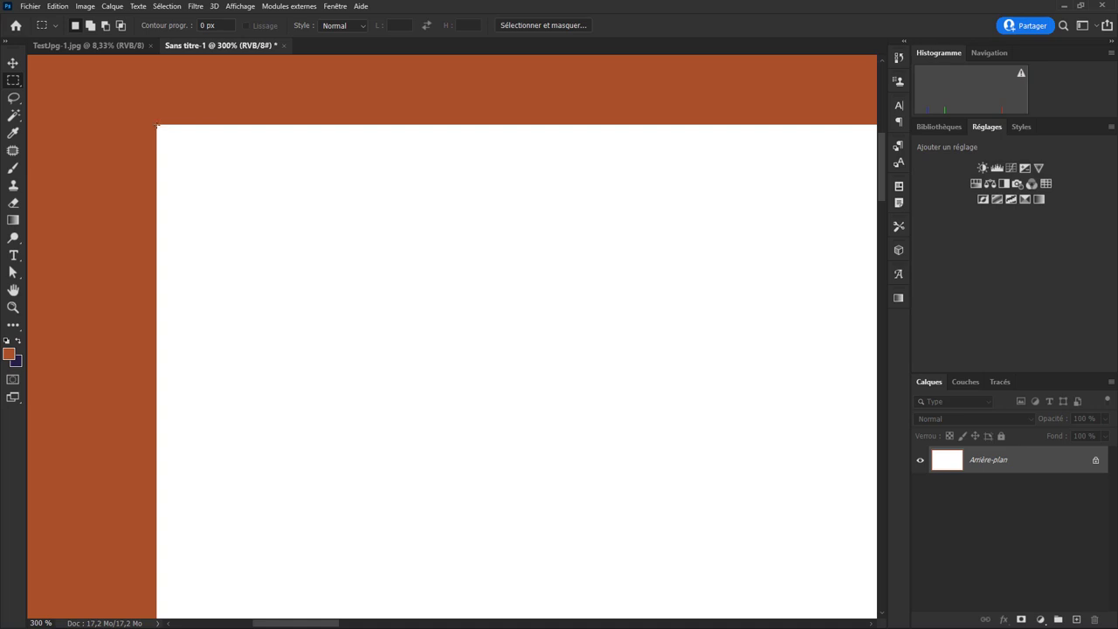
drag(158, 126, 927, 621)
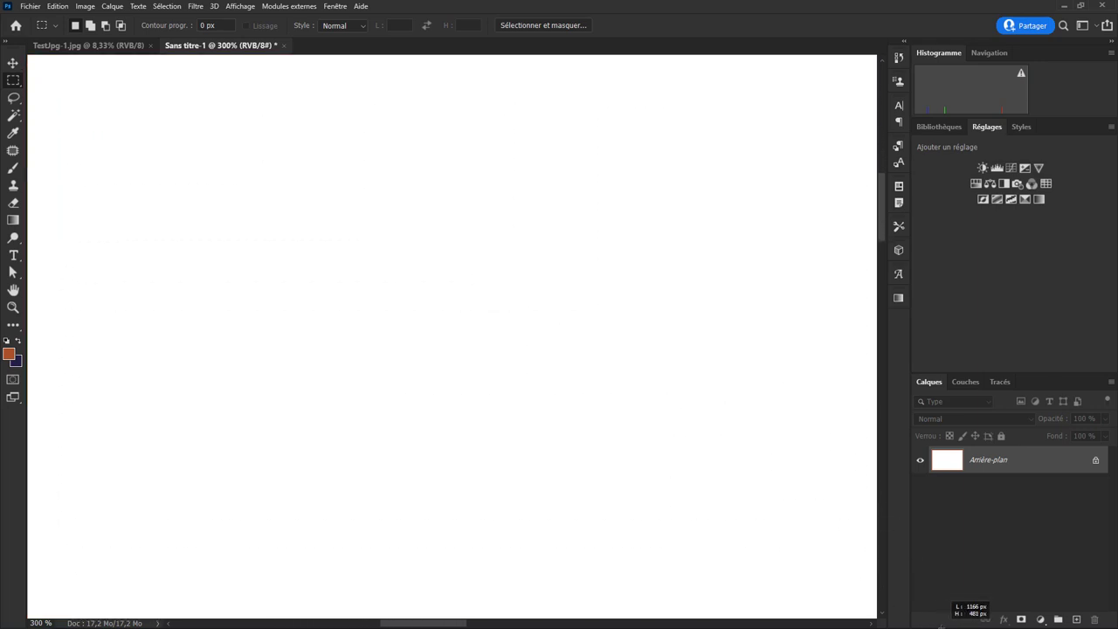
mouse_move(928, 622)
mouse_down()
mouse_move(1006, 586)
mouse_move(389, 618)
mouse_up()
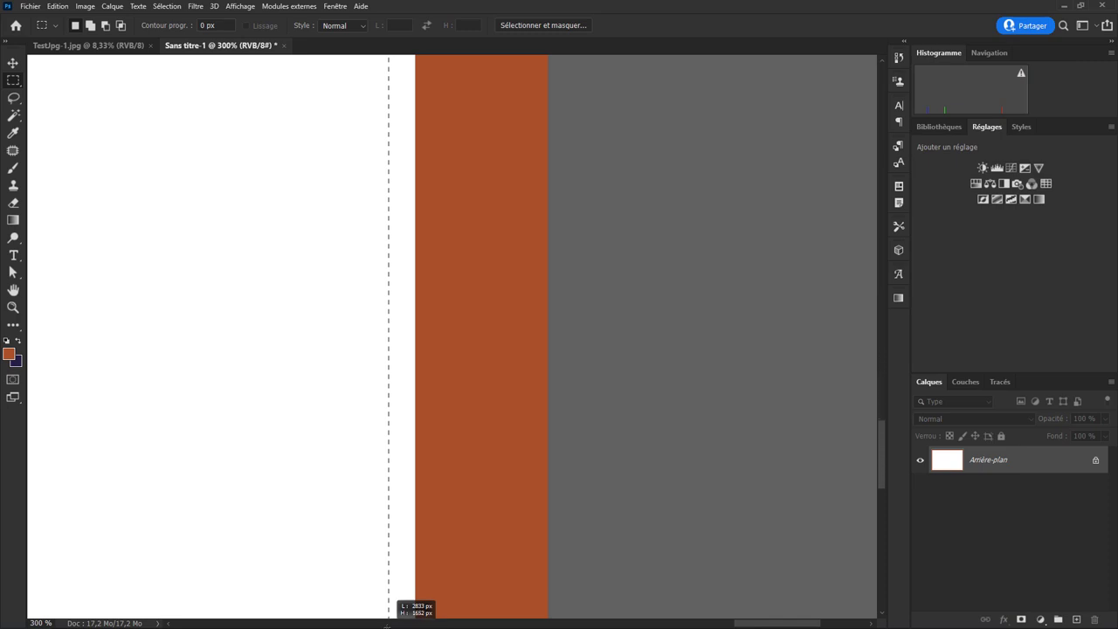
drag(389, 622, 415, 457)
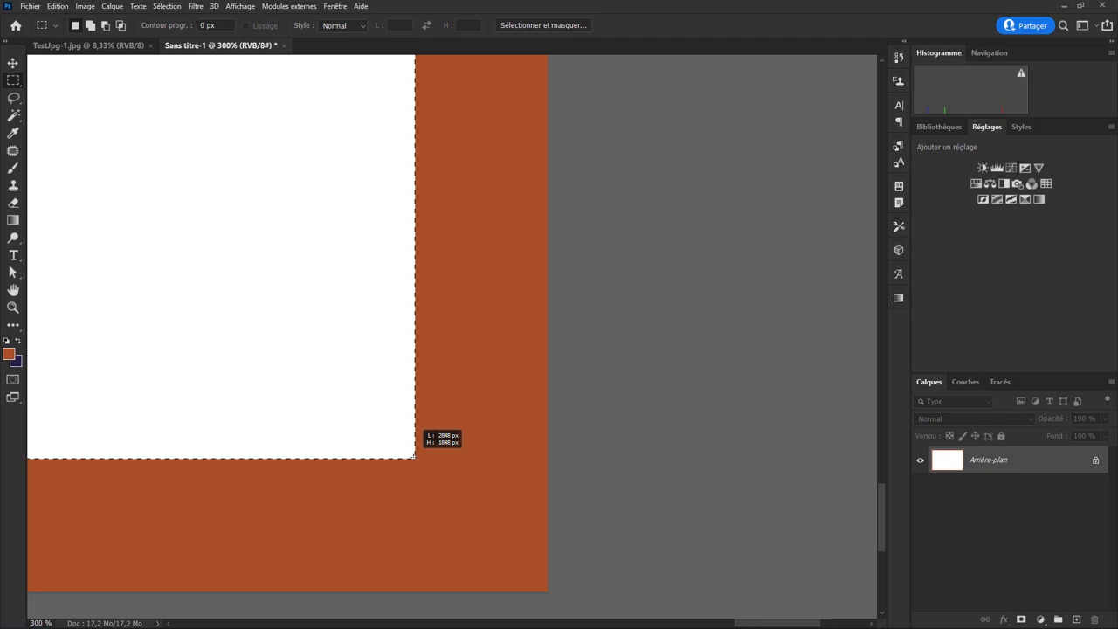
drag(414, 455, 414, 455)
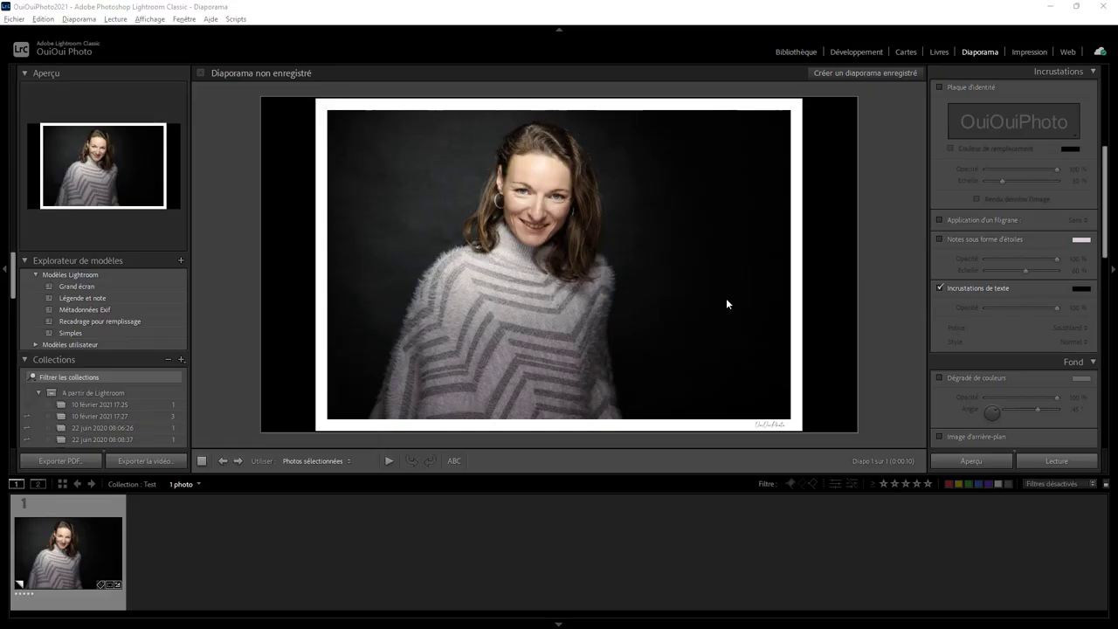
Step: In Develop, crop the portrait to a custom 2848 × 1848 aspect ratio and return to Diaporama
click(854, 54)
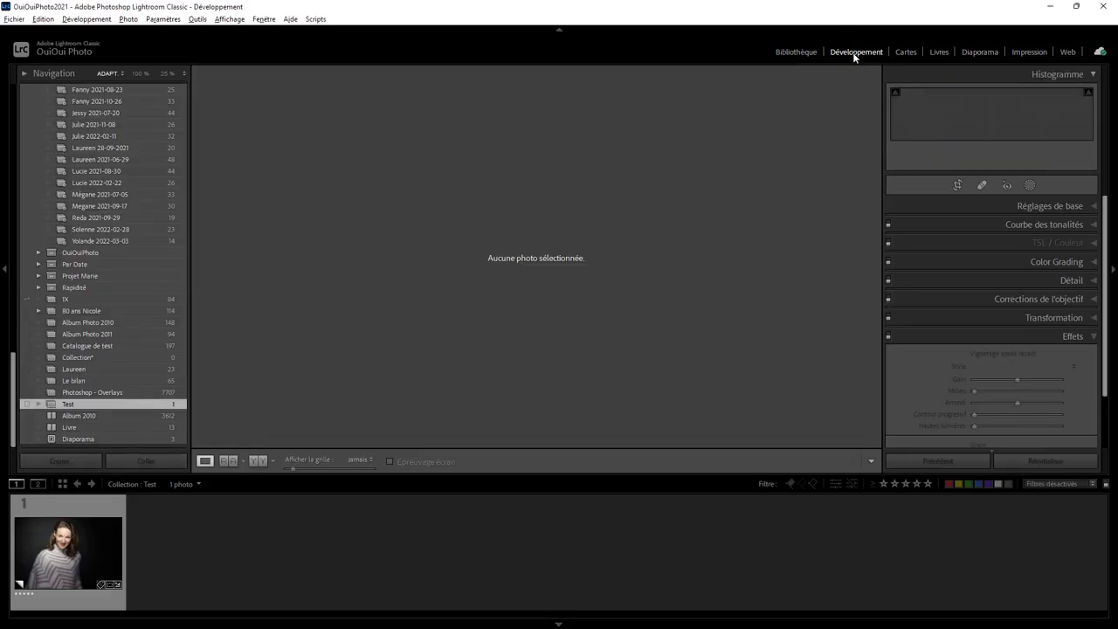
click(958, 184)
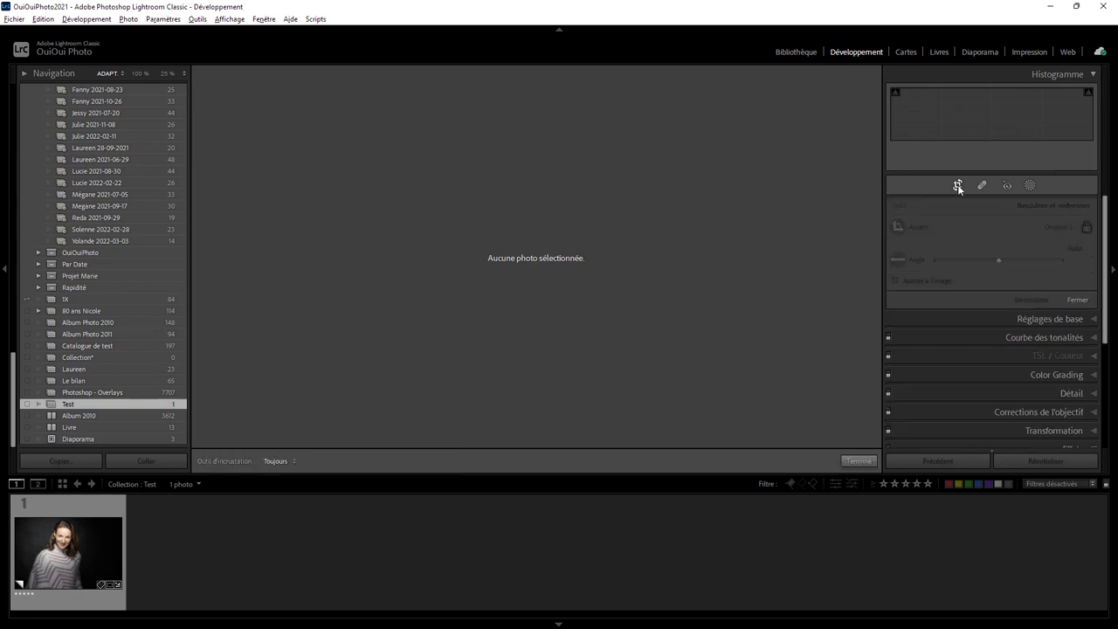
click(119, 500)
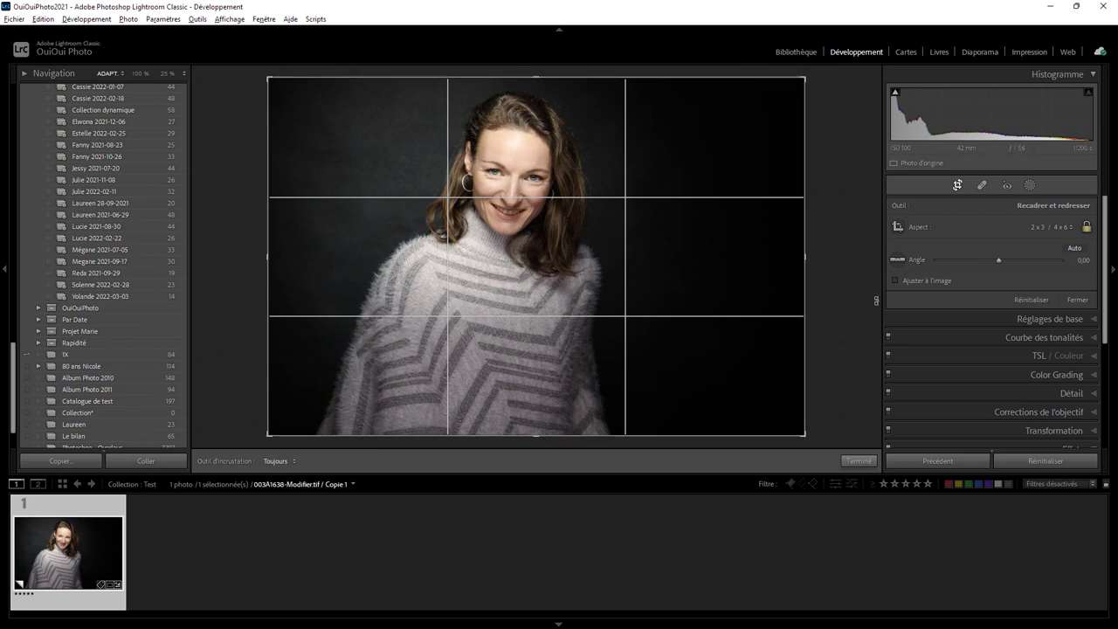
click(1047, 227)
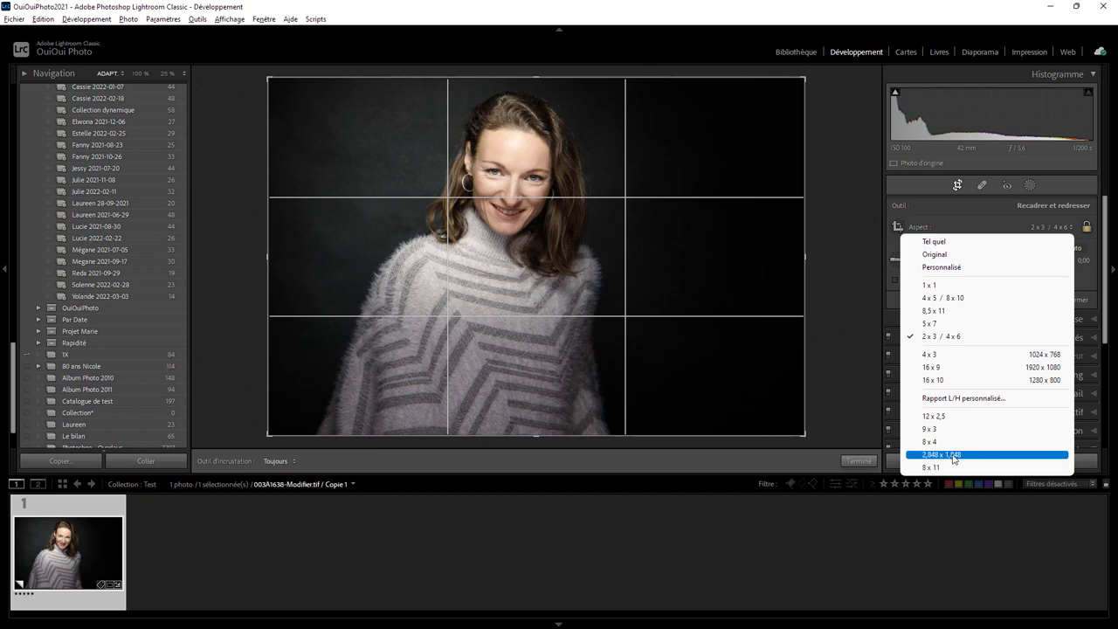
click(951, 399)
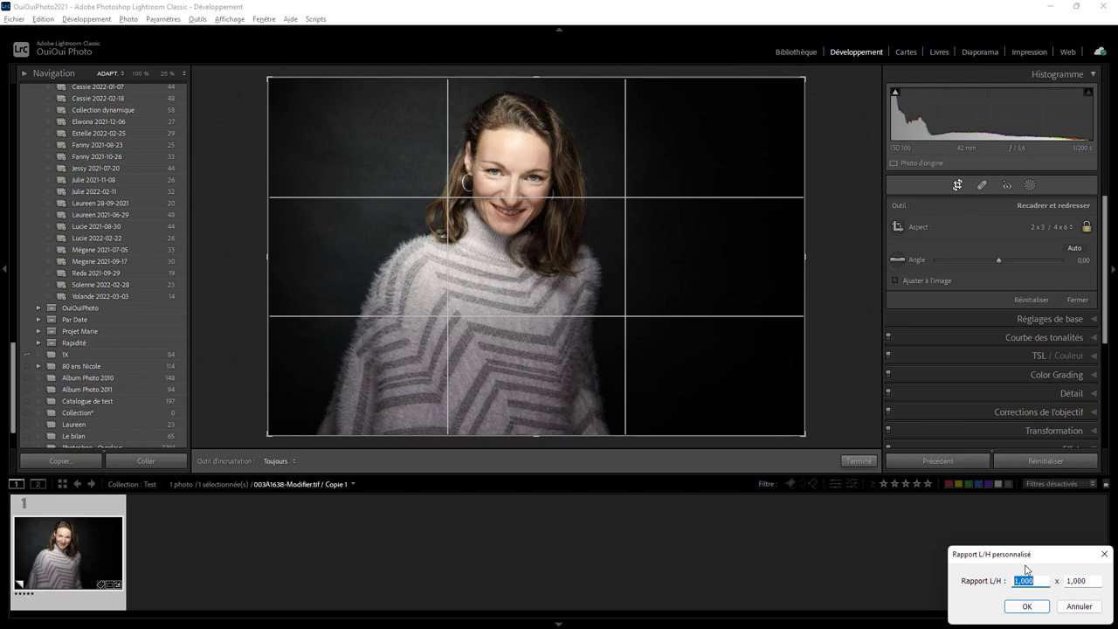
text(2848)
key(Tab)
text(1848)
click(1020, 607)
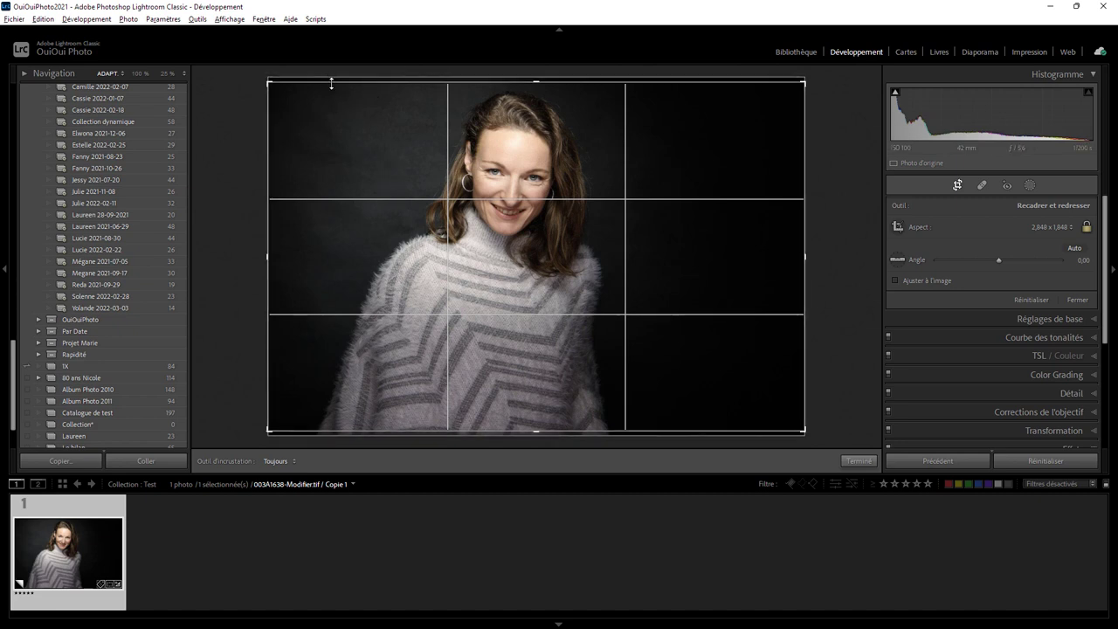
click(859, 460)
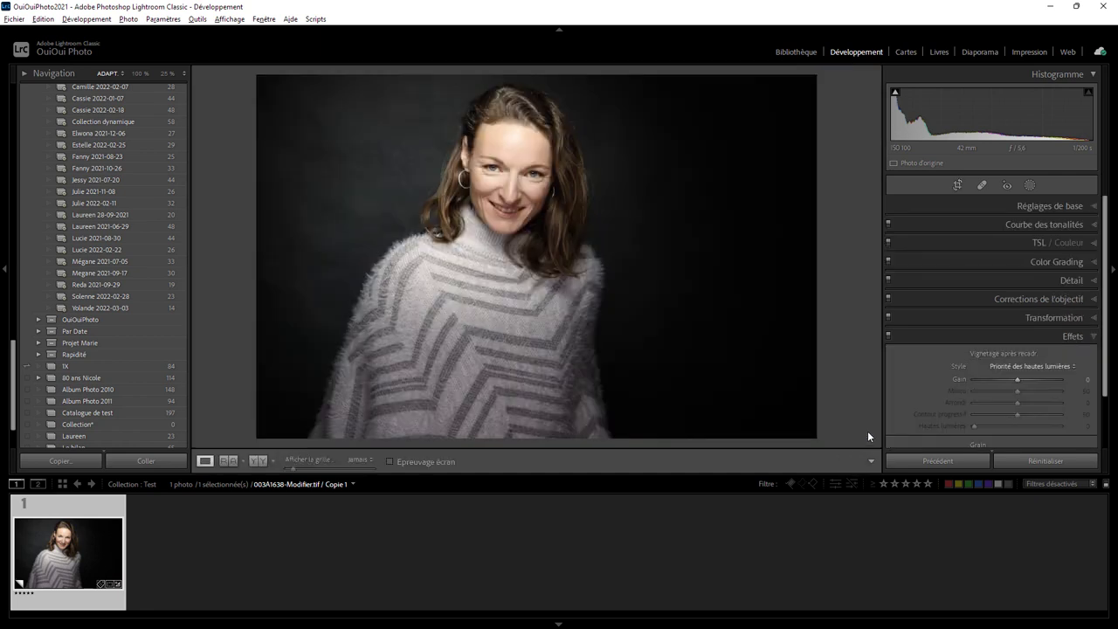
click(980, 53)
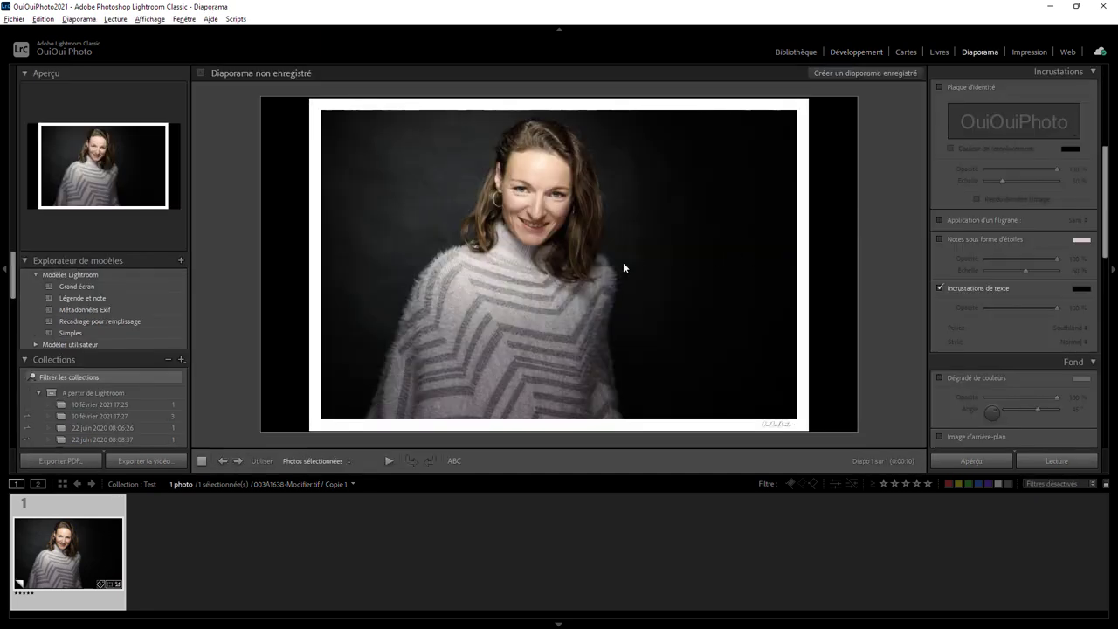
Step: Export the slide as JPEG named TestJpg, replacing the old Testjpg folder
key(alt)
click(81, 462)
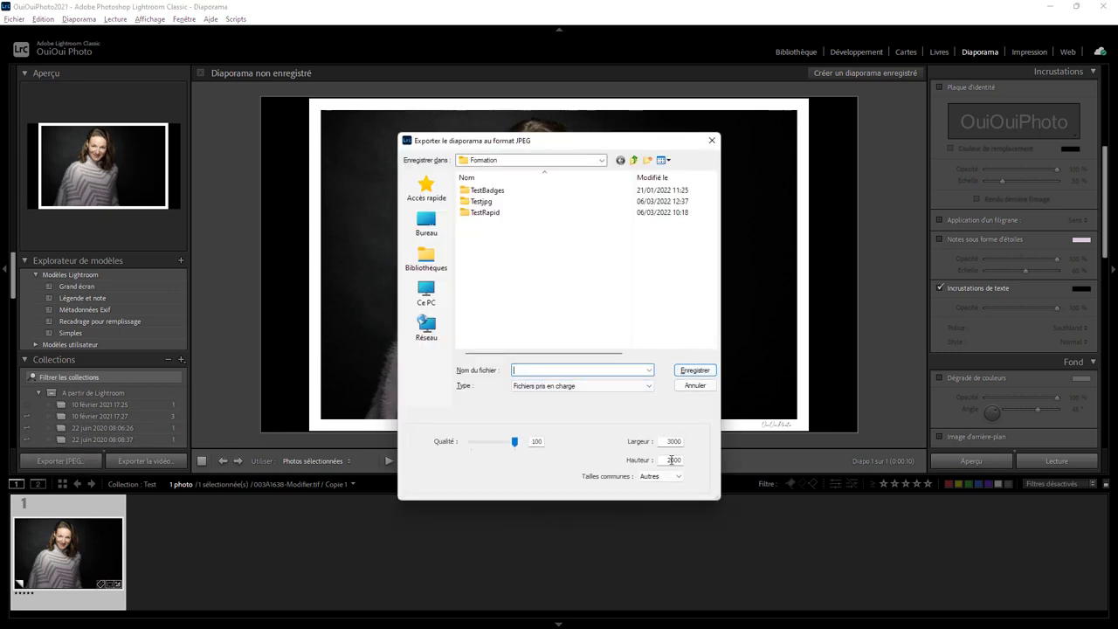
click(486, 202)
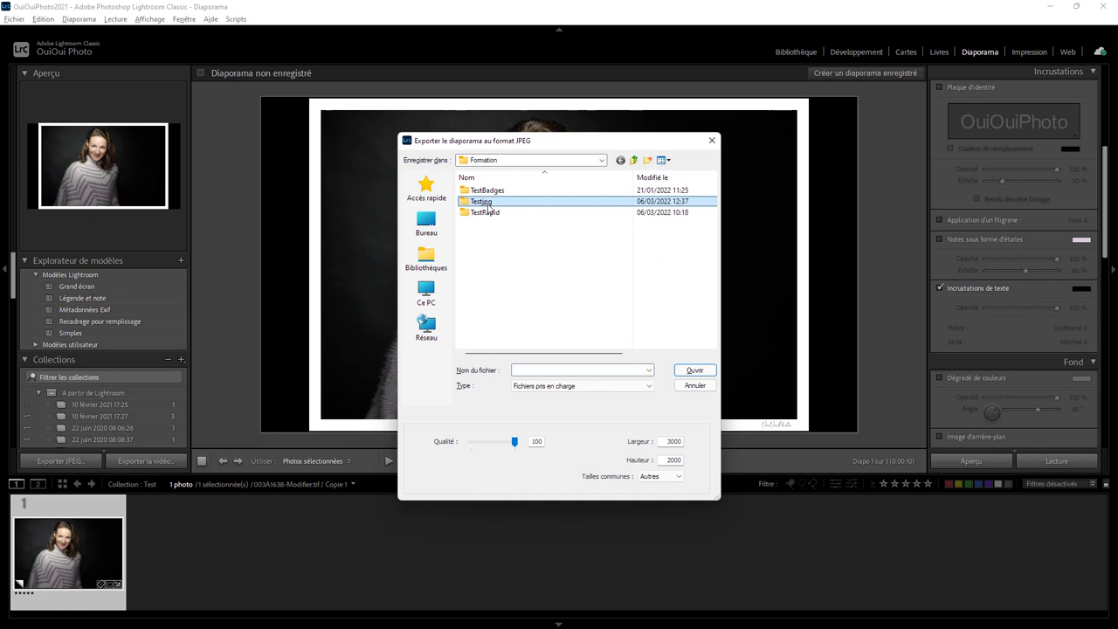
key(Delete)
click(534, 371)
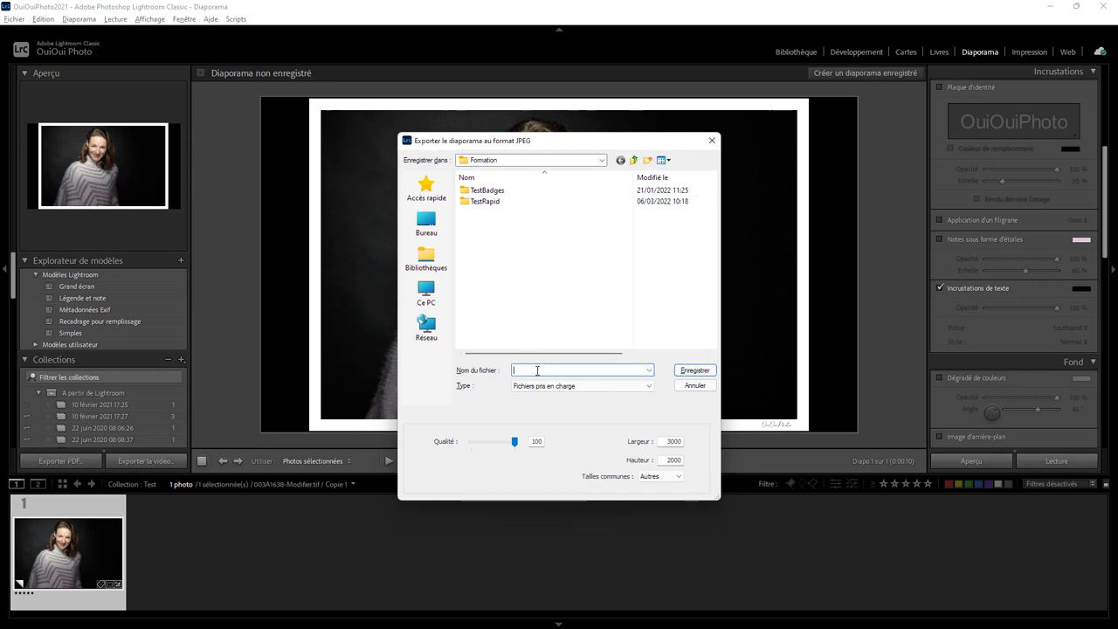
text(Test)
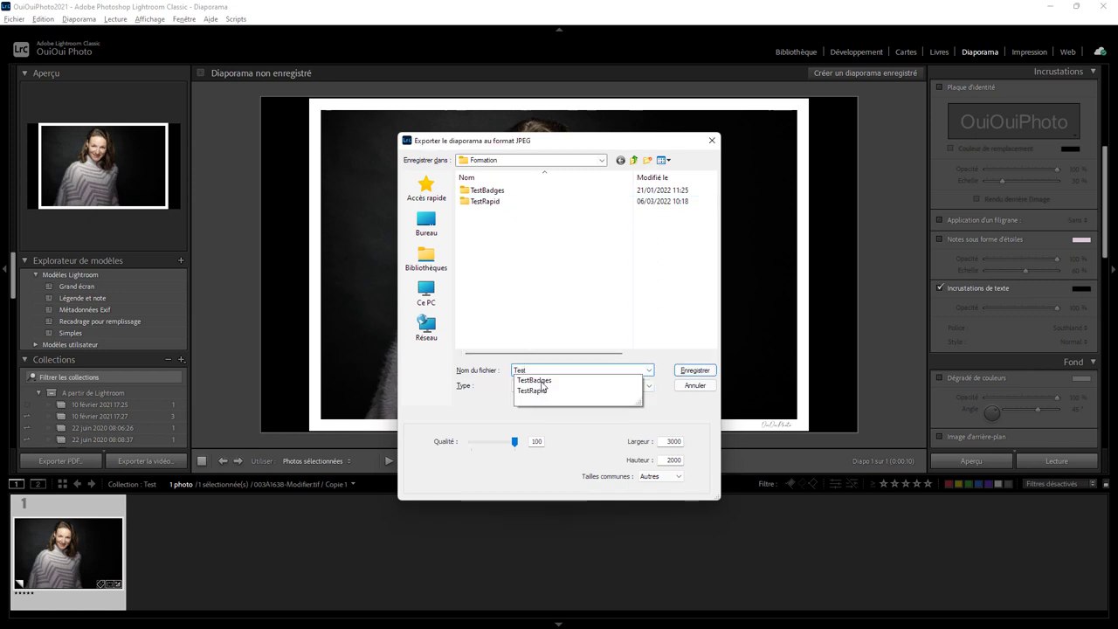
text(Jpg)
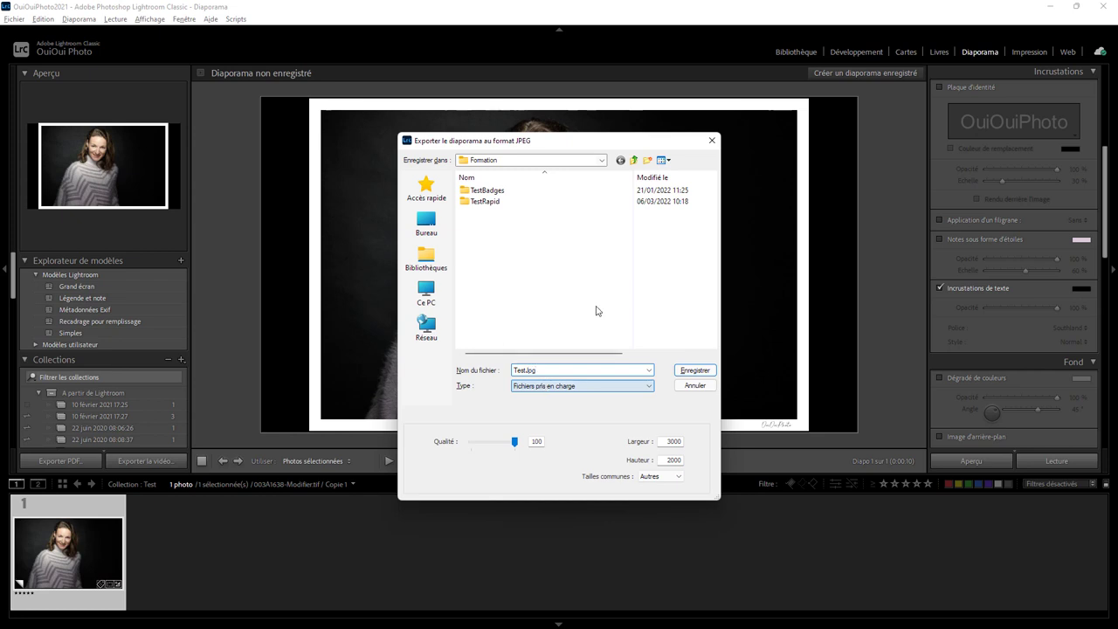
click(695, 370)
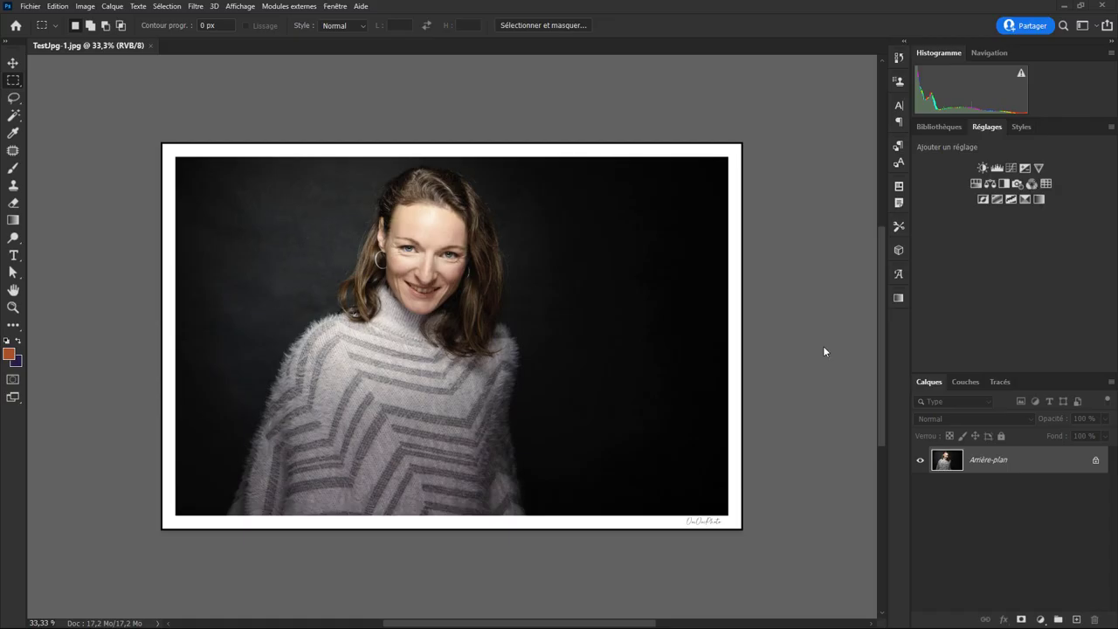
key(ctrl+plus)
key(ctrl+plus)
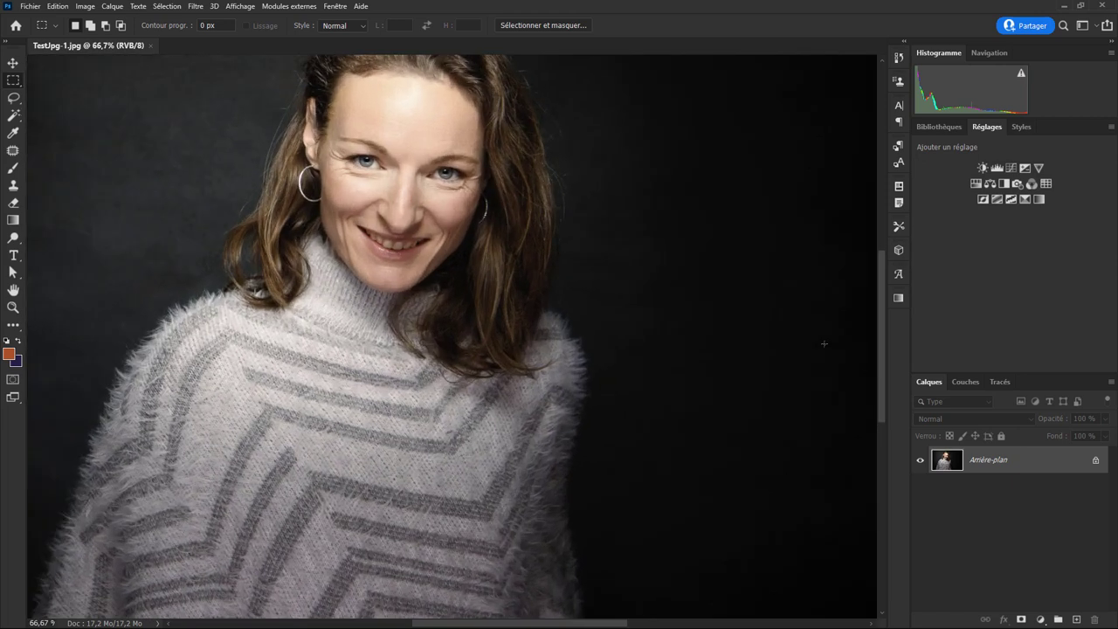
drag(511, 125, 267, 318)
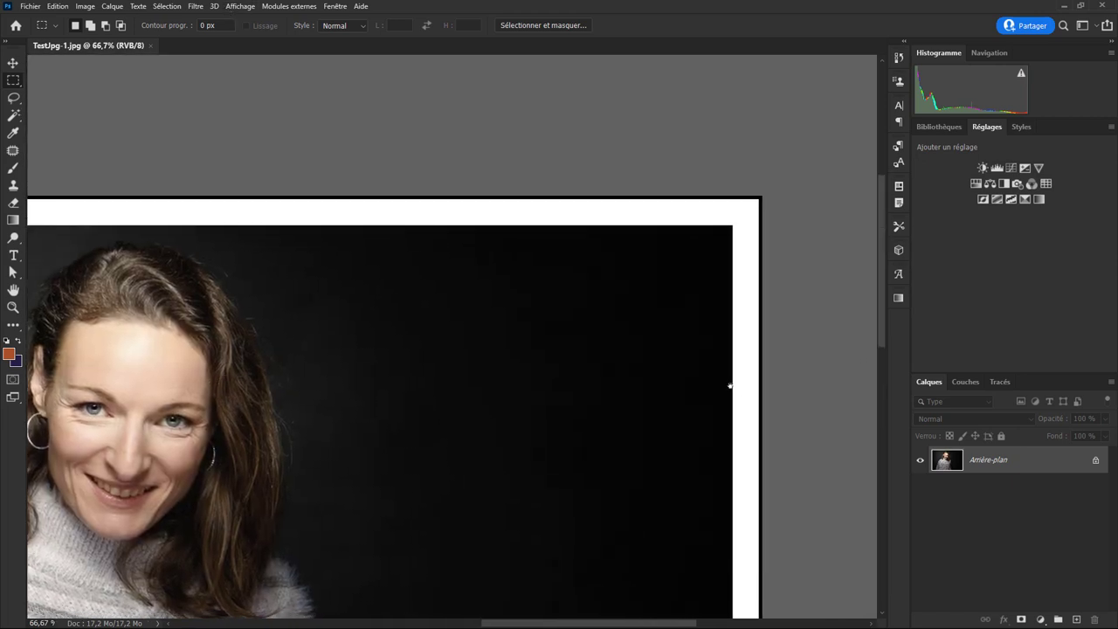
drag(729, 387, 512, 451)
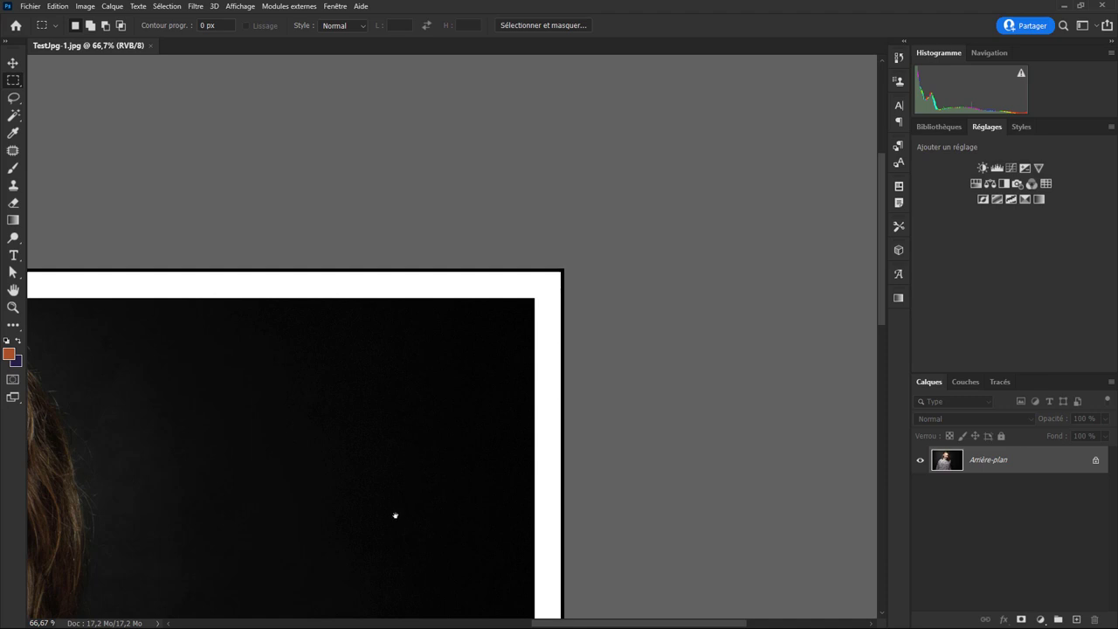
drag(394, 516, 514, 209)
drag(519, 463, 492, 184)
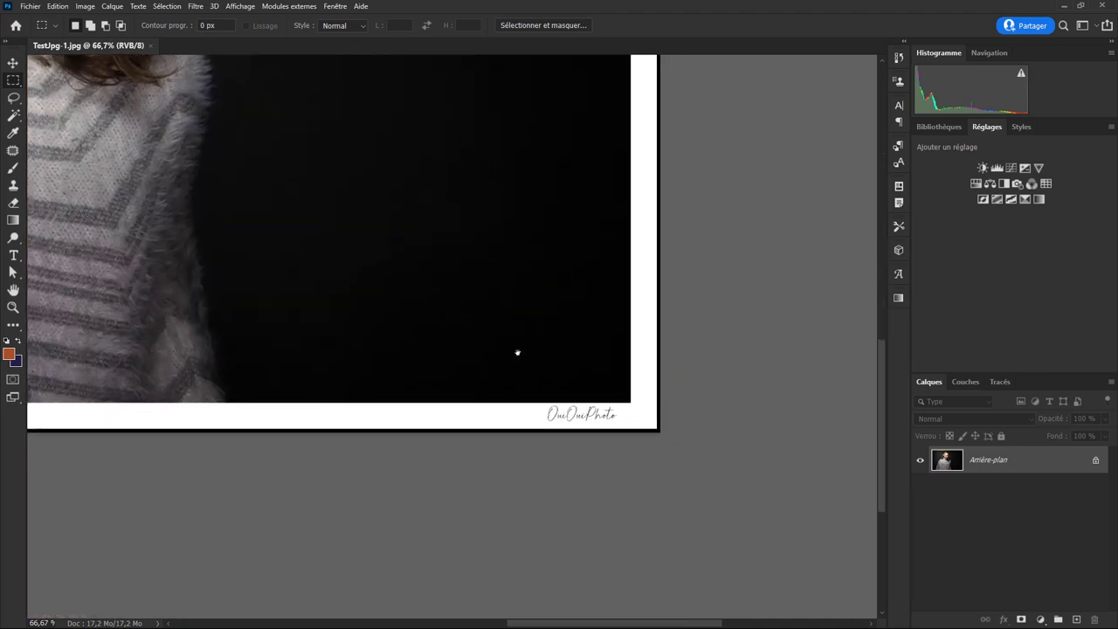
drag(227, 202, 567, 408)
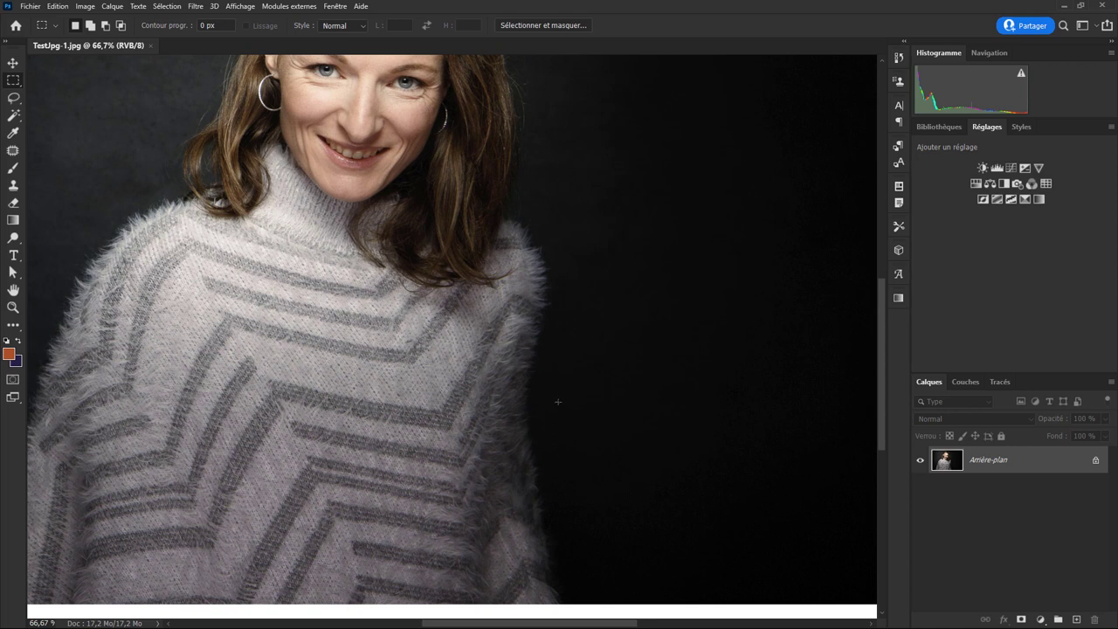
key(ctrl+minus)
key(ctrl+minus)
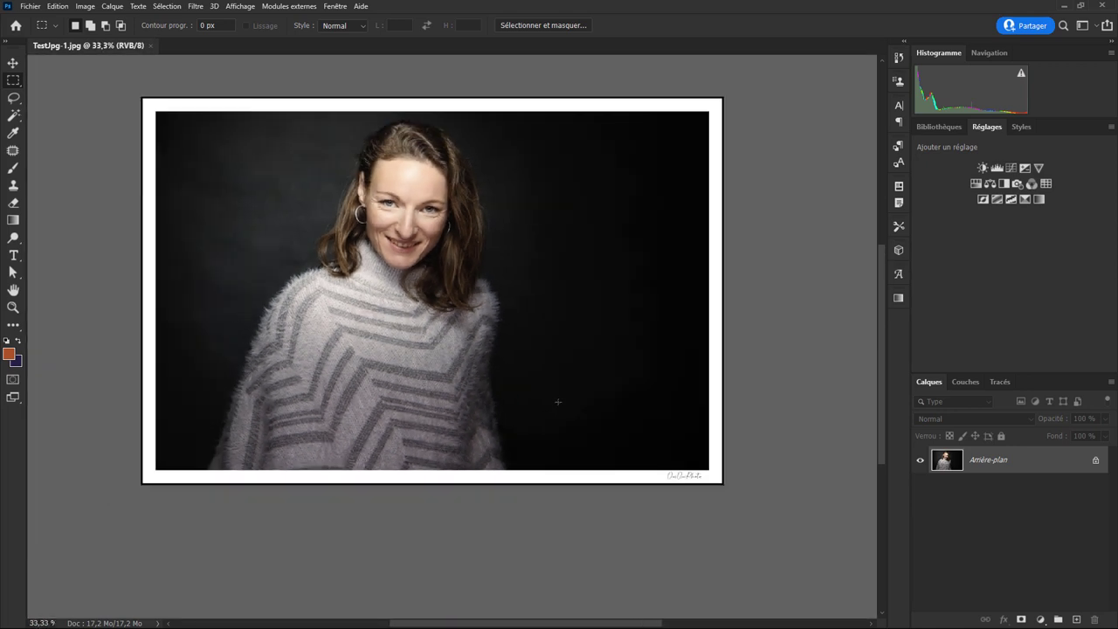